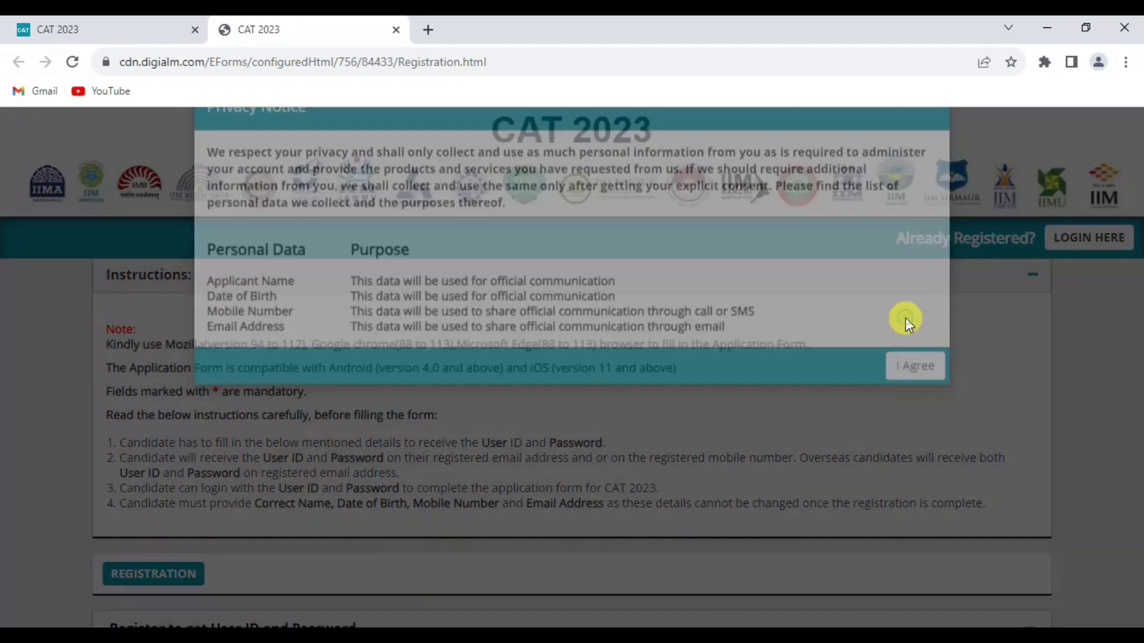
Step: Agree to the CAT 2023 Privacy Notice popup to reach the blank registration form
{"action": "left_click", "coordinate": [908, 420]}
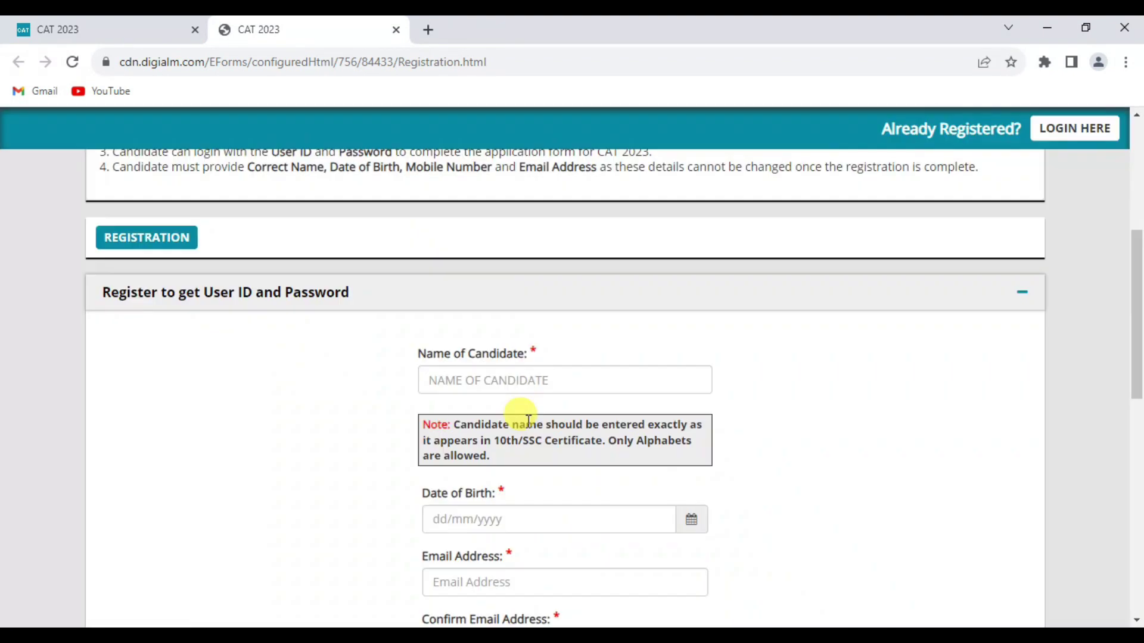
Step: Enter the candidate's name and details, and choose India as the country
{"action": "left_click", "coordinate": [535, 381]}
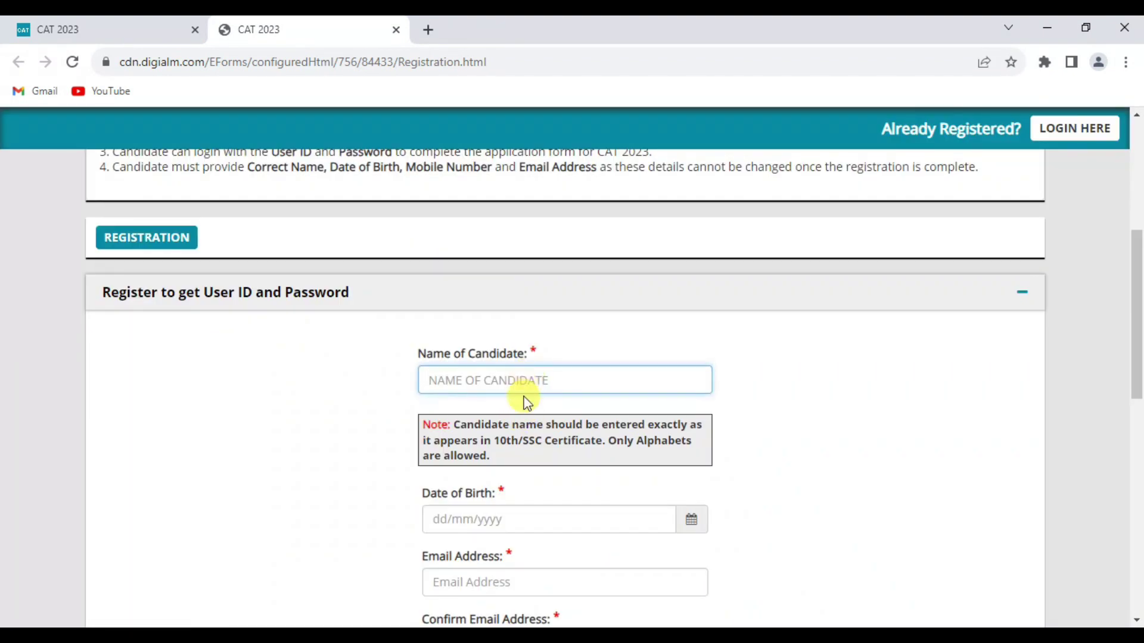
{"action": "scroll", "coordinate": [506, 503], "scroll_direction": "down", "scroll_amount": 1}
{"action": "scroll", "coordinate": [520, 505], "scroll_direction": "down", "scroll_amount": 1}
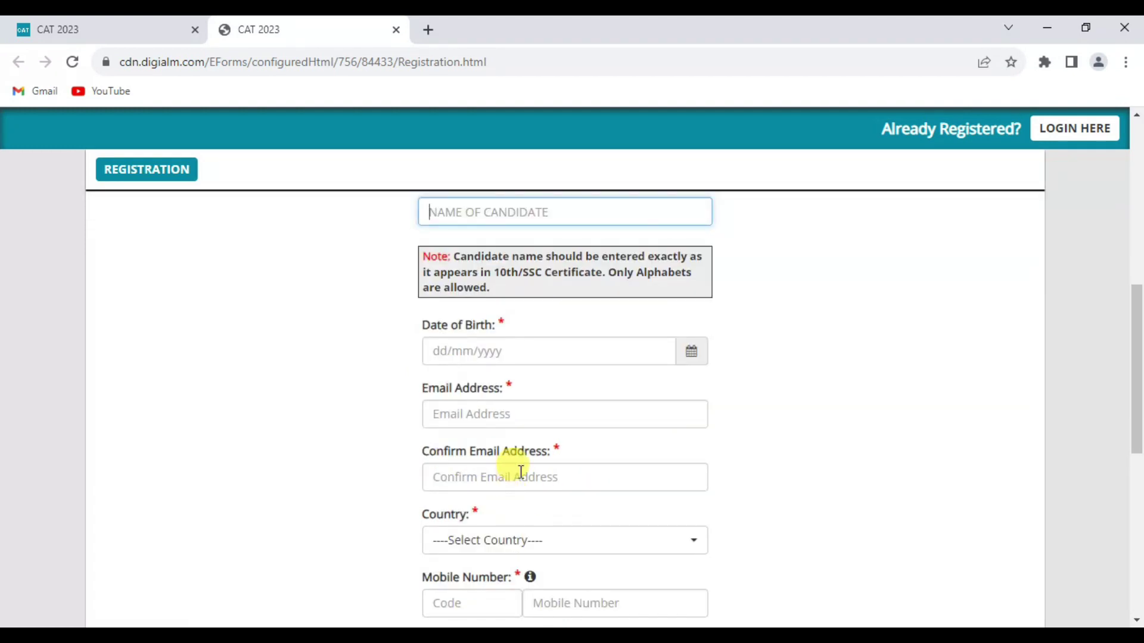
{"action": "left_click", "coordinate": [539, 540]}
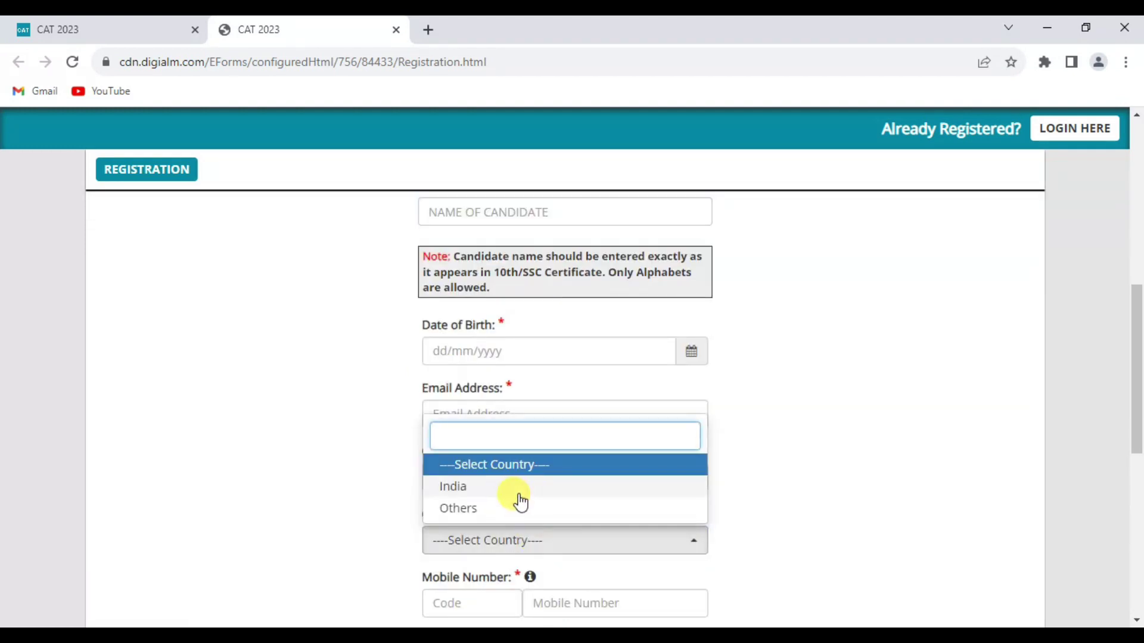
{"action": "left_click", "coordinate": [516, 486]}
{"action": "scroll", "coordinate": [643, 427], "scroll_direction": "down", "scroll_amount": 3}
{"action": "scroll", "coordinate": [643, 427], "scroll_direction": "down", "scroll_amount": 1}
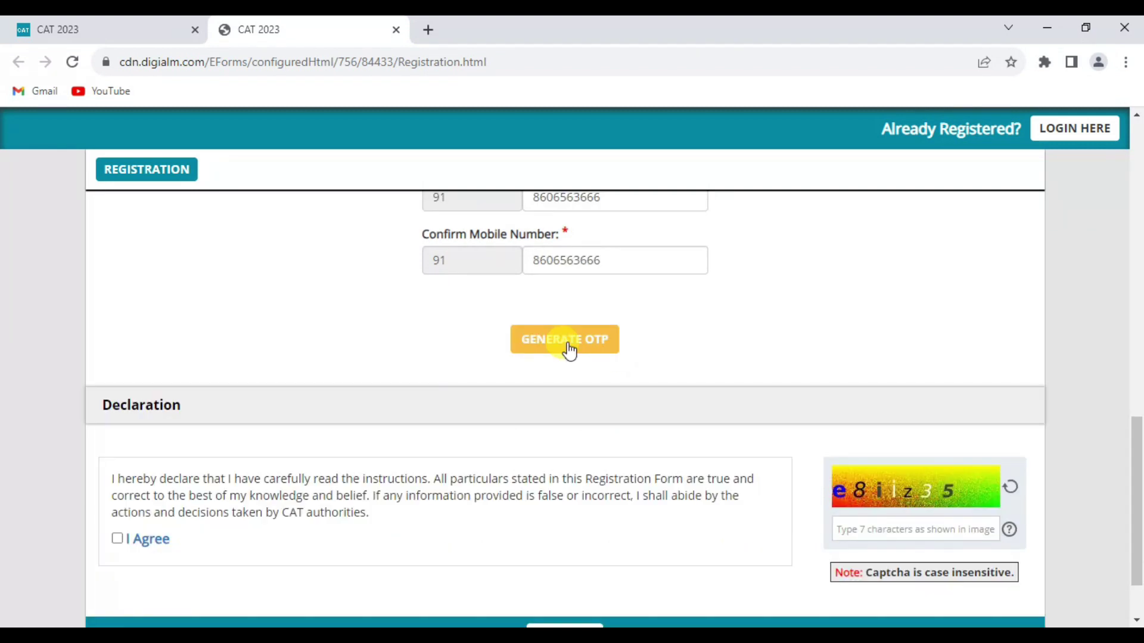
Step: Generate OTPs, enter the verification code, and validate both the mobile and e-mail OTPs
{"action": "left_click", "coordinate": [569, 351]}
{"action": "type", "text": "e6kyitw"}
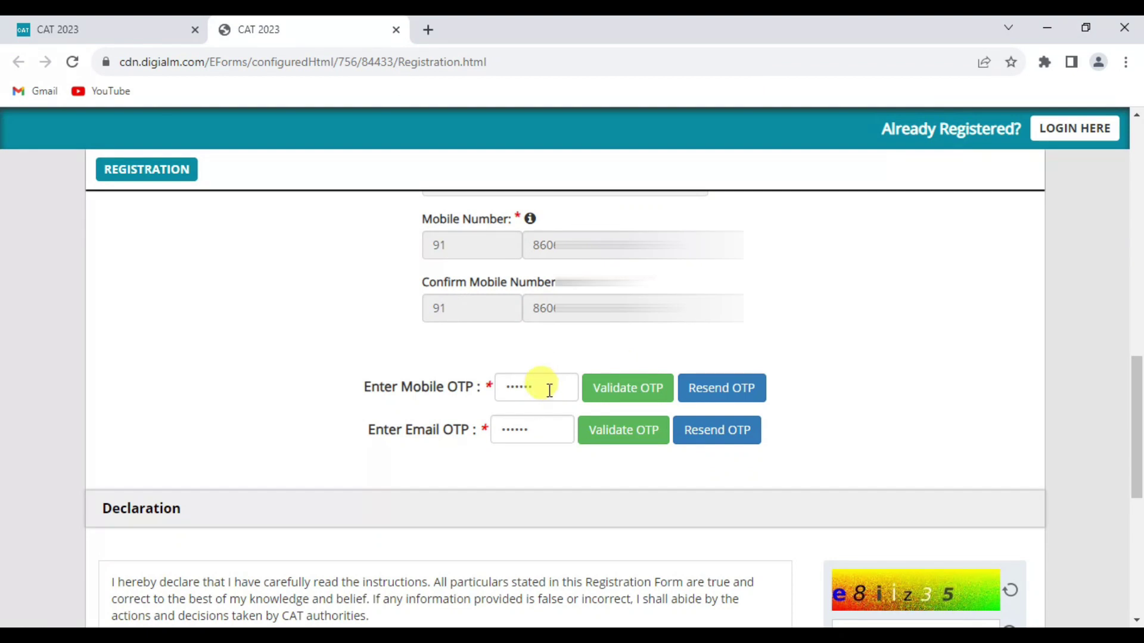
{"action": "left_click", "coordinate": [625, 400]}
{"action": "left_click", "coordinate": [714, 178]}
{"action": "left_click", "coordinate": [622, 439]}
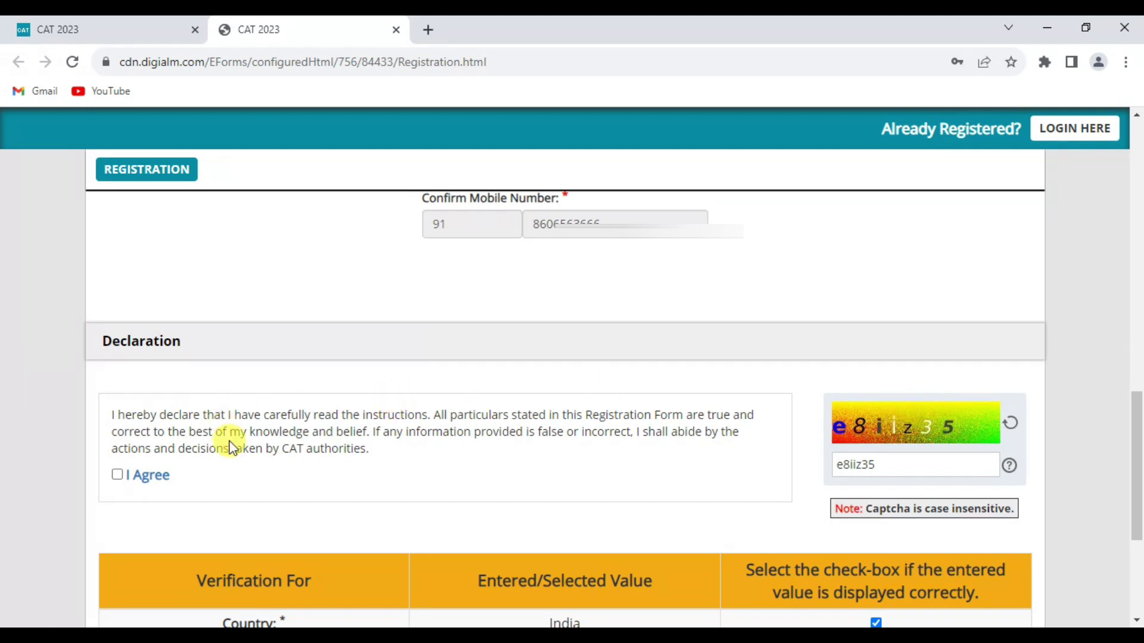
Step: Agree to the registration declaration and submit the registration
{"action": "left_click", "coordinate": [117, 474]}
{"action": "scroll", "coordinate": [910, 464], "scroll_direction": "down", "scroll_amount": 4}
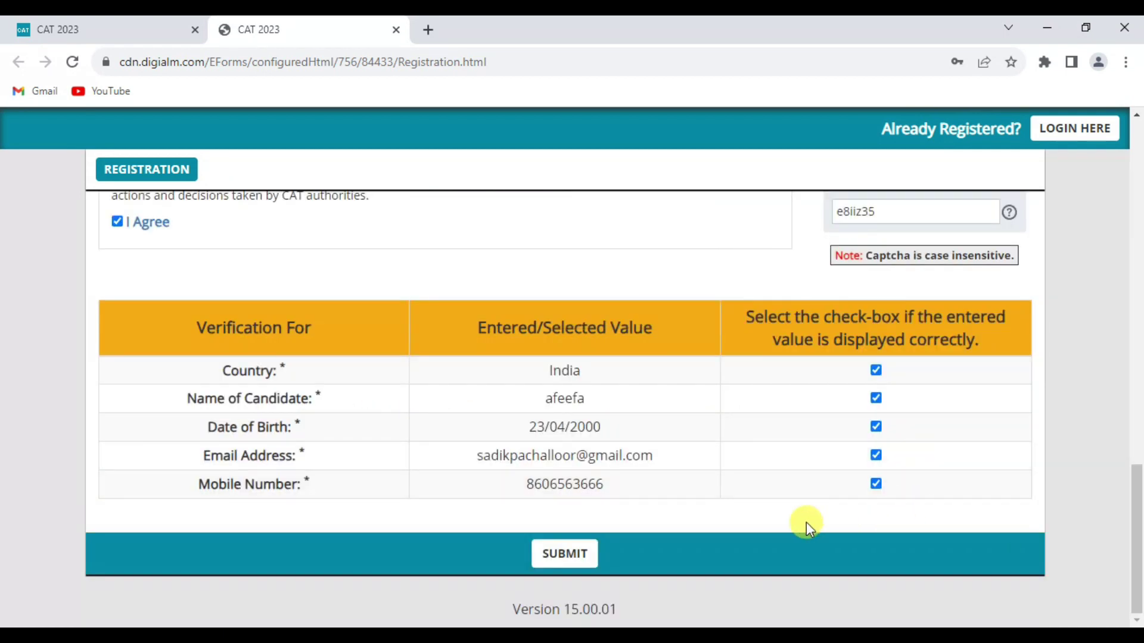
{"action": "left_click", "coordinate": [557, 555]}
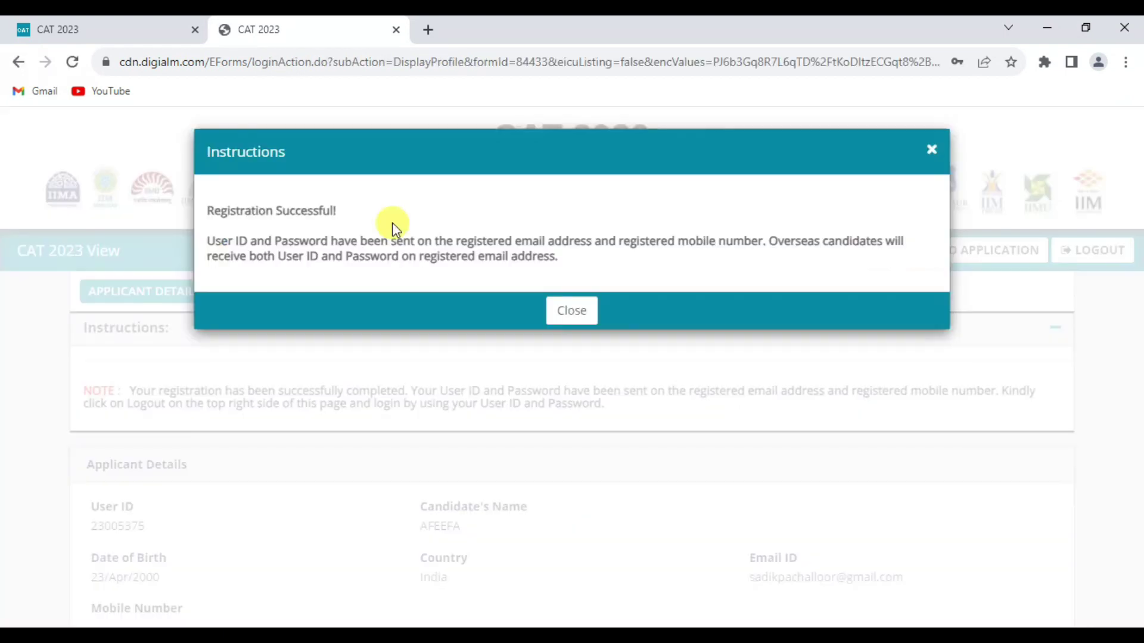
Step: Close the registration-success notice and note the newly assigned User ID
{"action": "left_click", "coordinate": [572, 310]}
{"action": "double_click", "coordinate": [117, 447]}
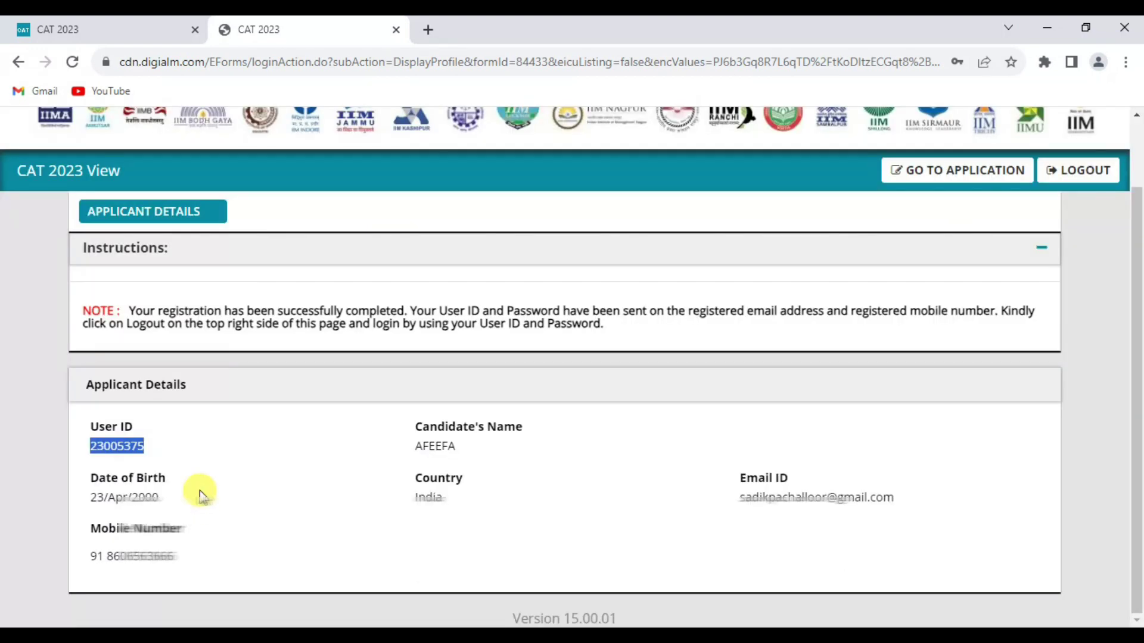
{"action": "left_click", "coordinate": [158, 448]}
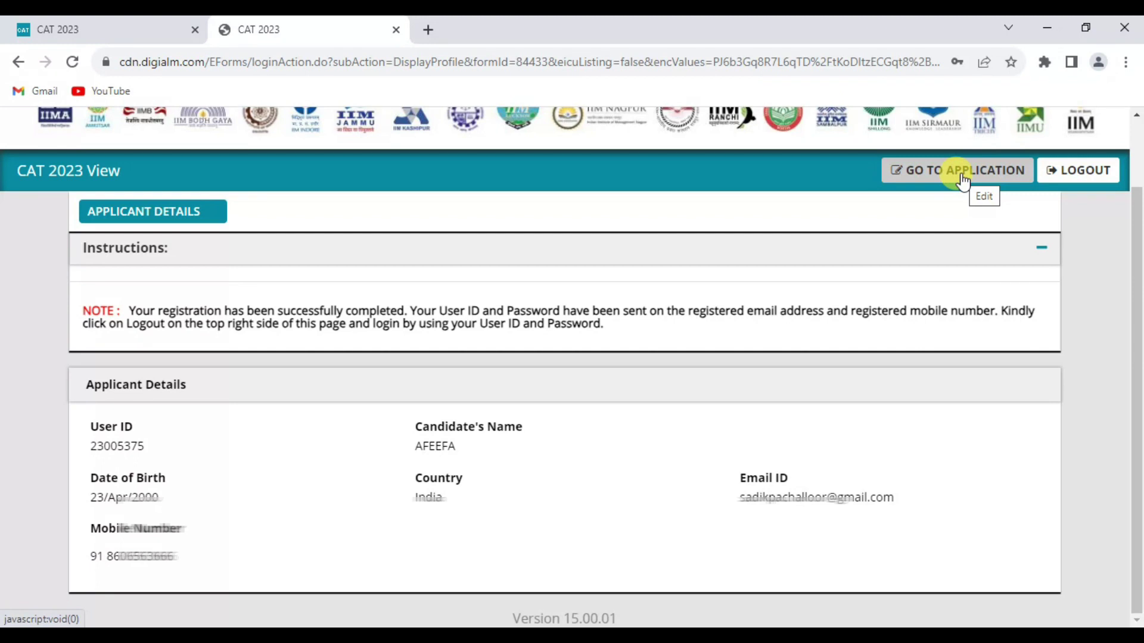
Step: Open the application form and dismiss the instructions note
{"action": "left_click", "coordinate": [960, 173]}
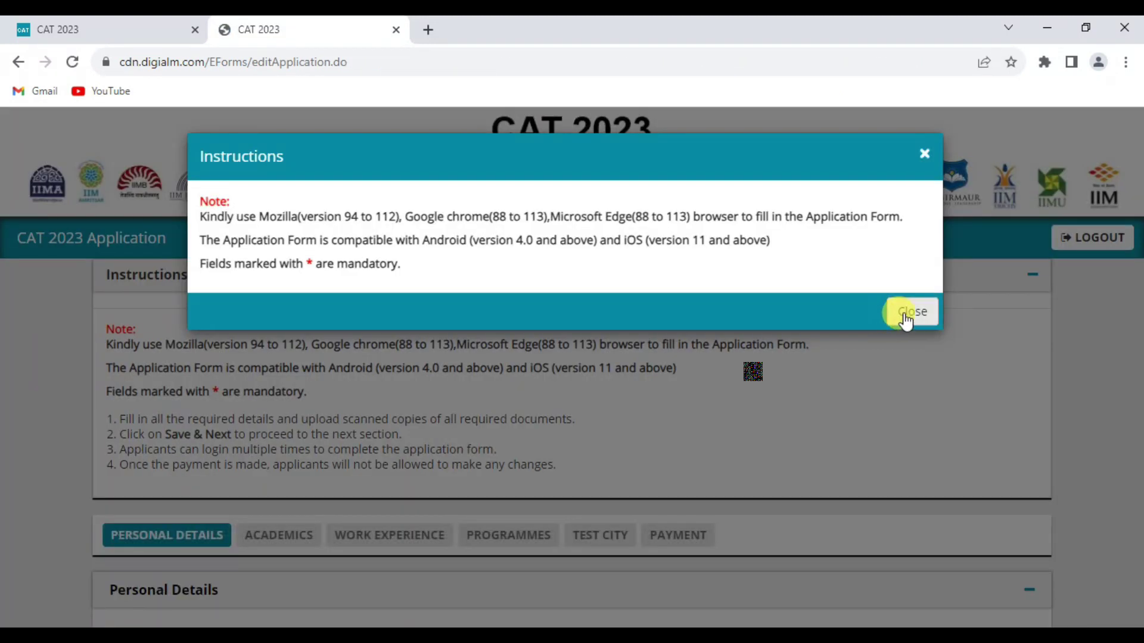
{"action": "left_click", "coordinate": [905, 322]}
{"action": "scroll", "coordinate": [252, 281], "scroll_direction": "down", "scroll_amount": 4}
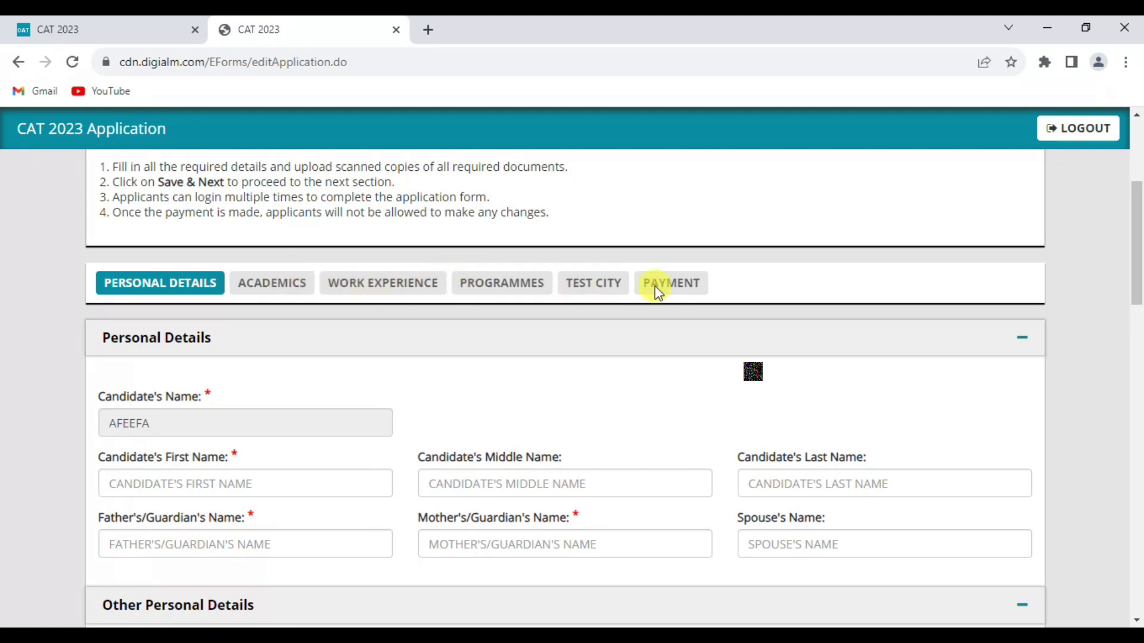
Step: In Personal Details, set gender Female and nationality Indian
{"action": "scroll", "coordinate": [655, 292], "scroll_direction": "down", "scroll_amount": 1}
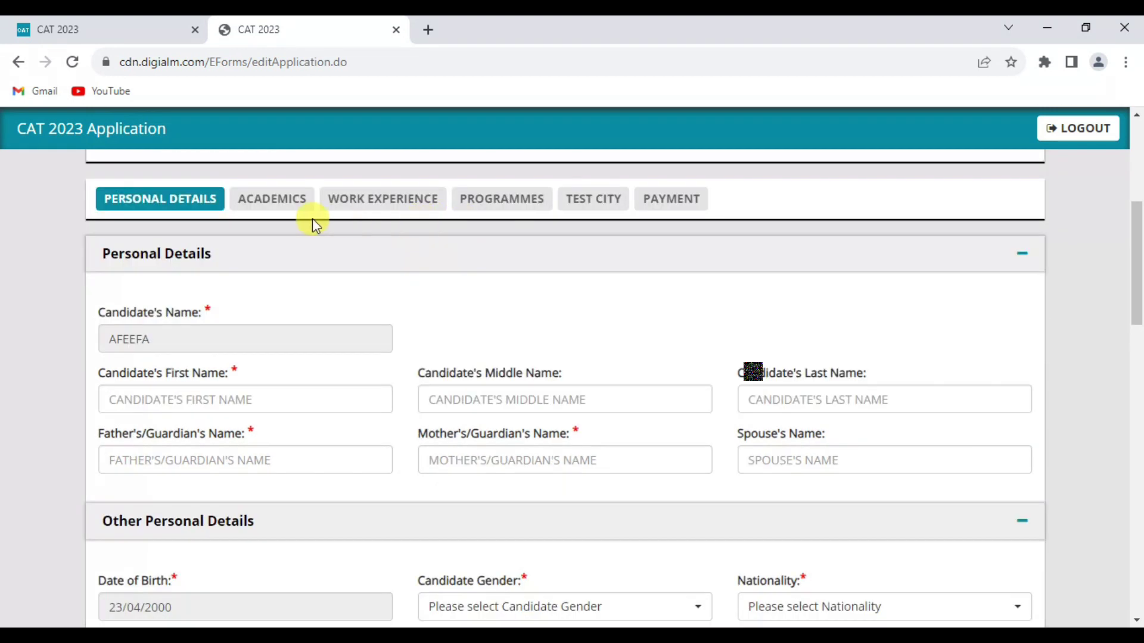
{"action": "left_click", "coordinate": [172, 203]}
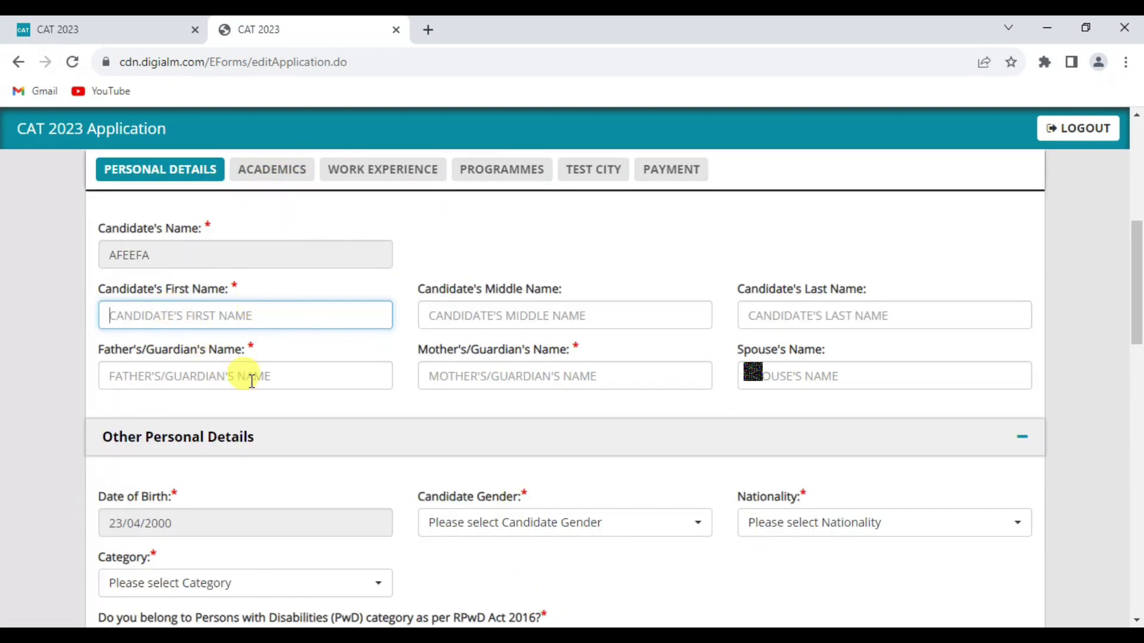
{"action": "scroll", "coordinate": [251, 381], "scroll_direction": "down", "scroll_amount": 1}
{"action": "left_click", "coordinate": [806, 439]}
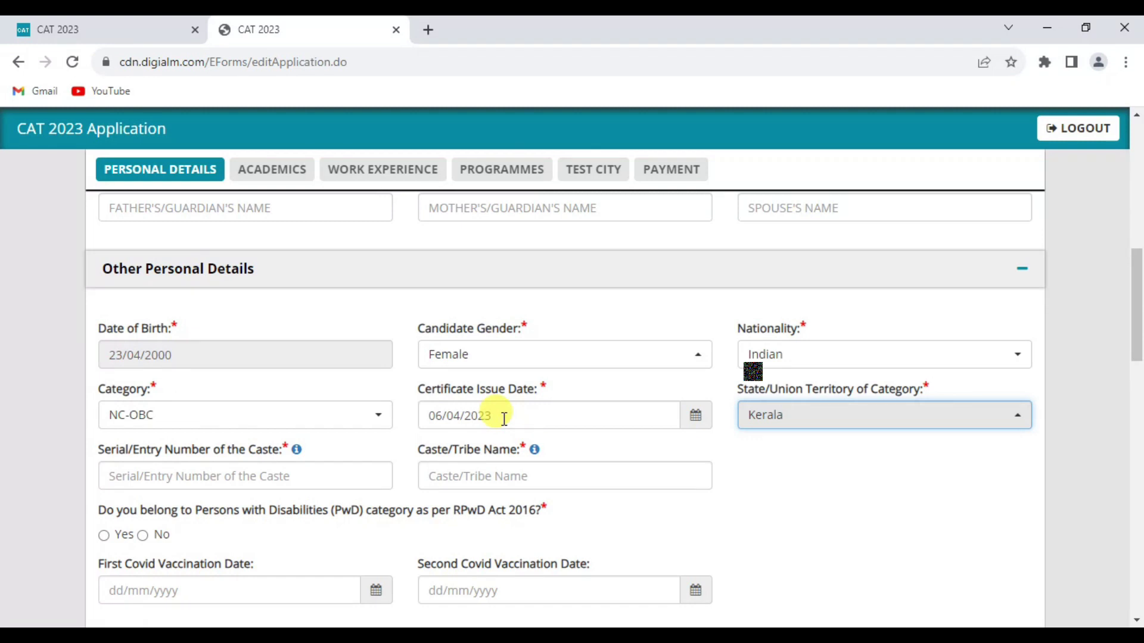
Step: Set the NC-OBC certificate date 06/04/2023 for Kerala and open the caste serial-number reference
{"action": "left_click", "coordinate": [504, 418]}
{"action": "scroll", "coordinate": [276, 395], "scroll_direction": "down", "scroll_amount": 1}
{"action": "left_click", "coordinate": [276, 395]}
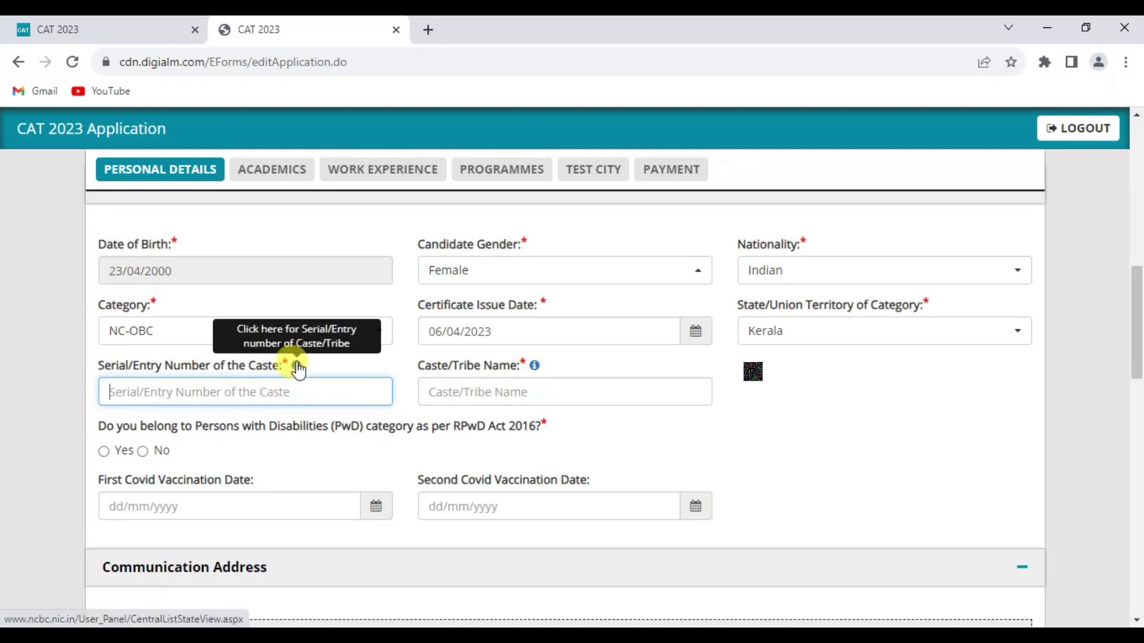
{"action": "left_click", "coordinate": [296, 365]}
Step: Look up entry 39, Mappila, in Kerala's central OBC list and return to the CAT form
{"action": "scroll", "coordinate": [492, 414], "scroll_direction": "down", "scroll_amount": 5}
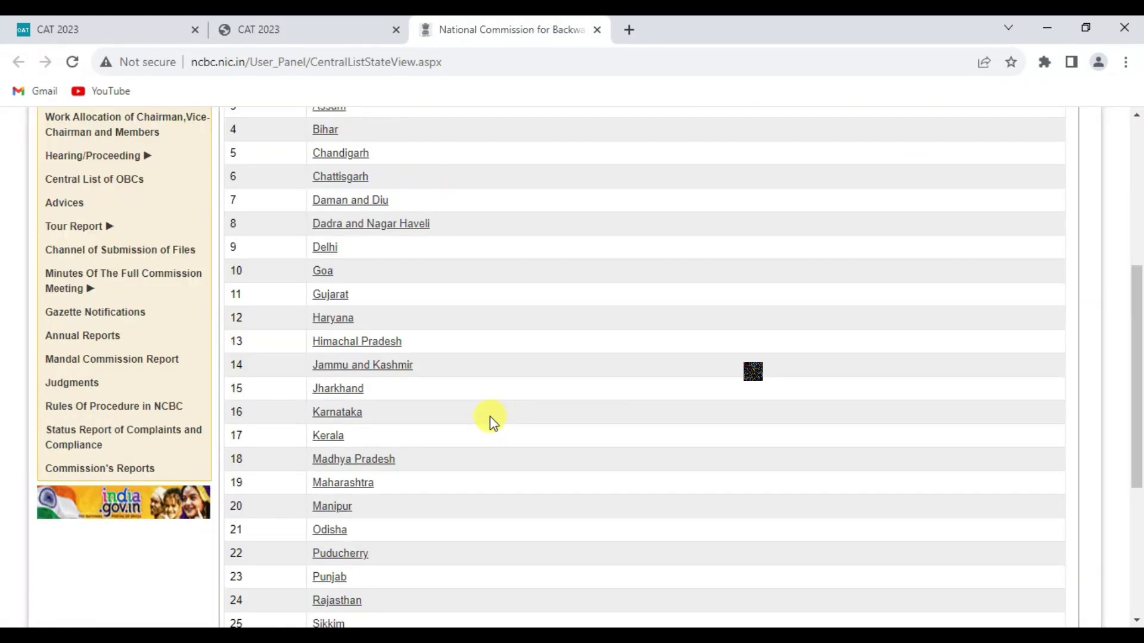
{"action": "left_click", "coordinate": [328, 439]}
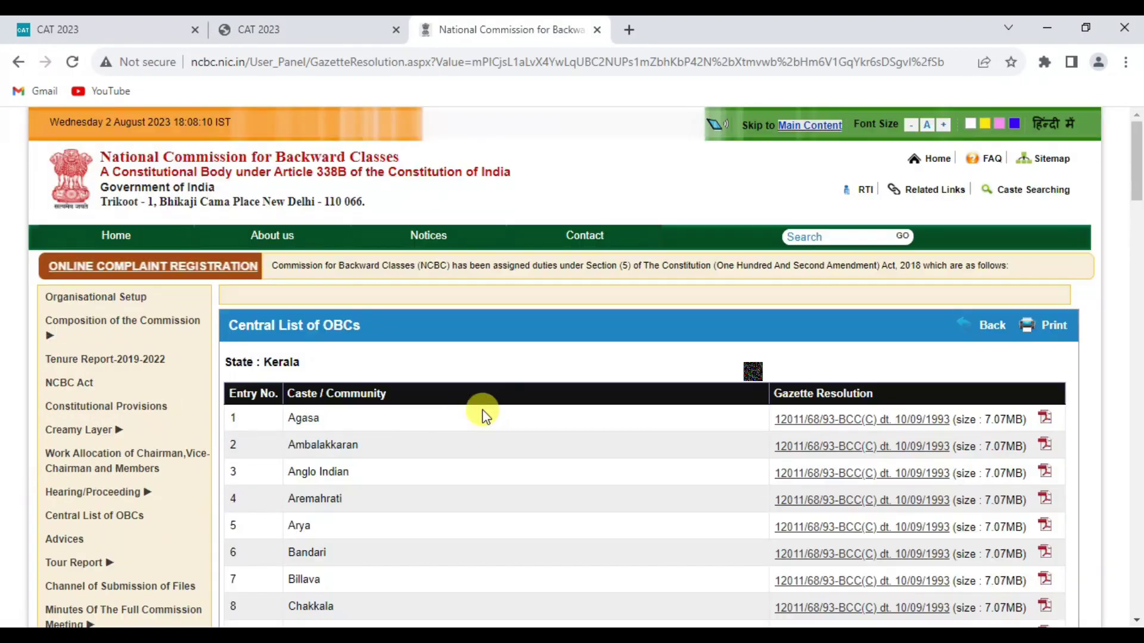
{"action": "scroll", "coordinate": [549, 429], "scroll_direction": "down", "scroll_amount": 10}
{"action": "scroll", "coordinate": [554, 429], "scroll_direction": "down", "scroll_amount": 12}
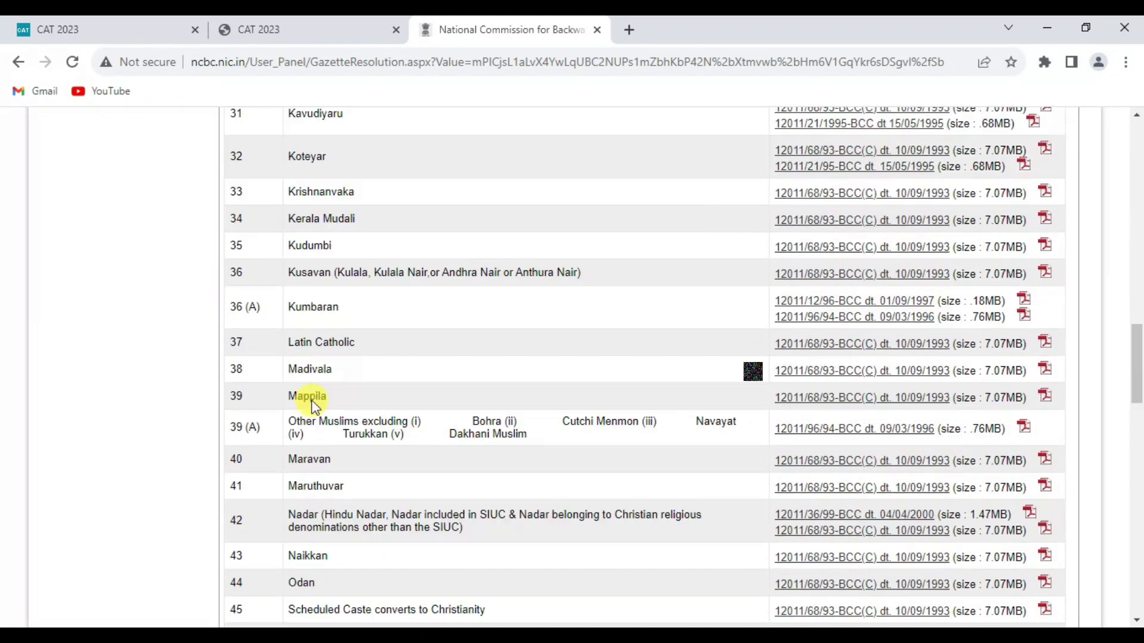
{"action": "left_click_drag", "start_coordinate": [236, 157], "coordinate": [247, 402]}
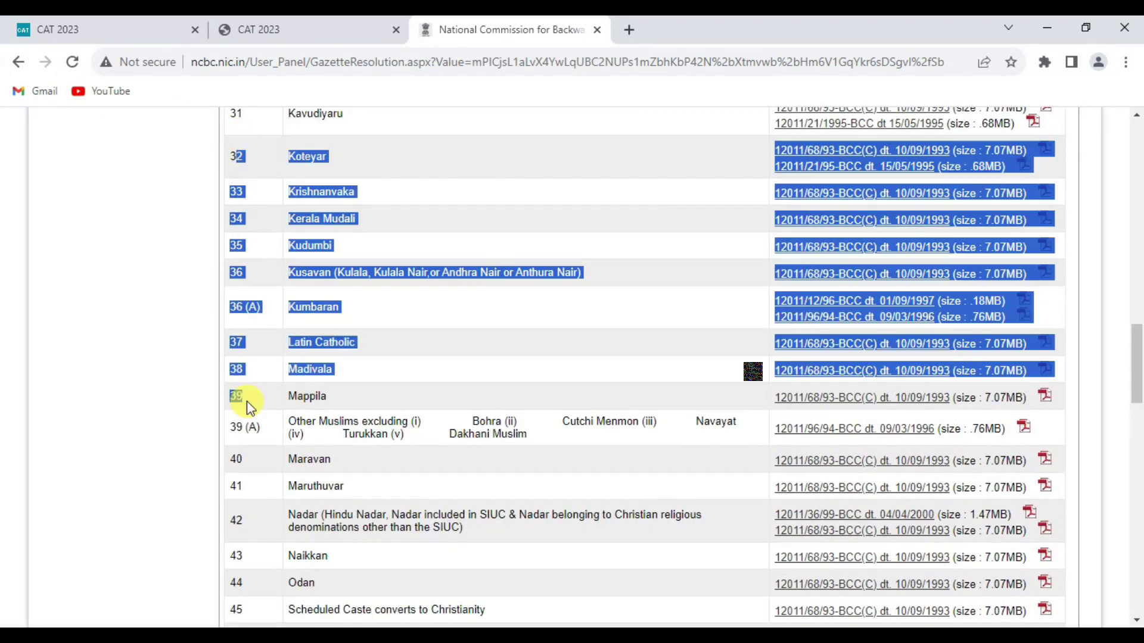
{"action": "key", "text": "ctrl+shift+Tab"}
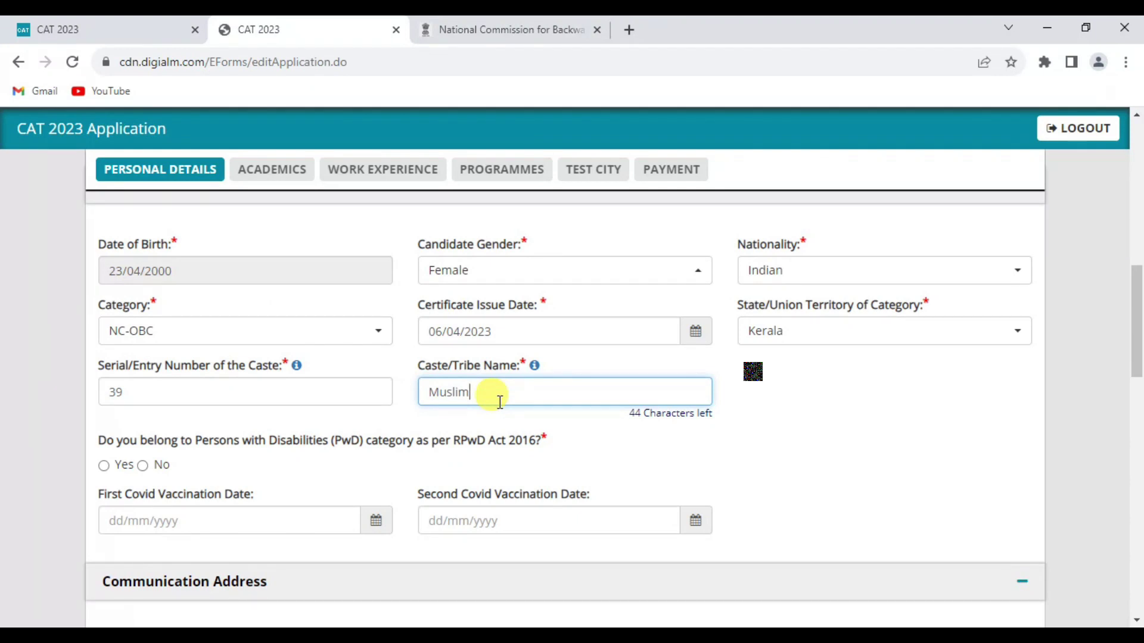
Step: Finish the caste name entry 'Muslim' and answer No to the PwD question
{"action": "left_click", "coordinate": [358, 422]}
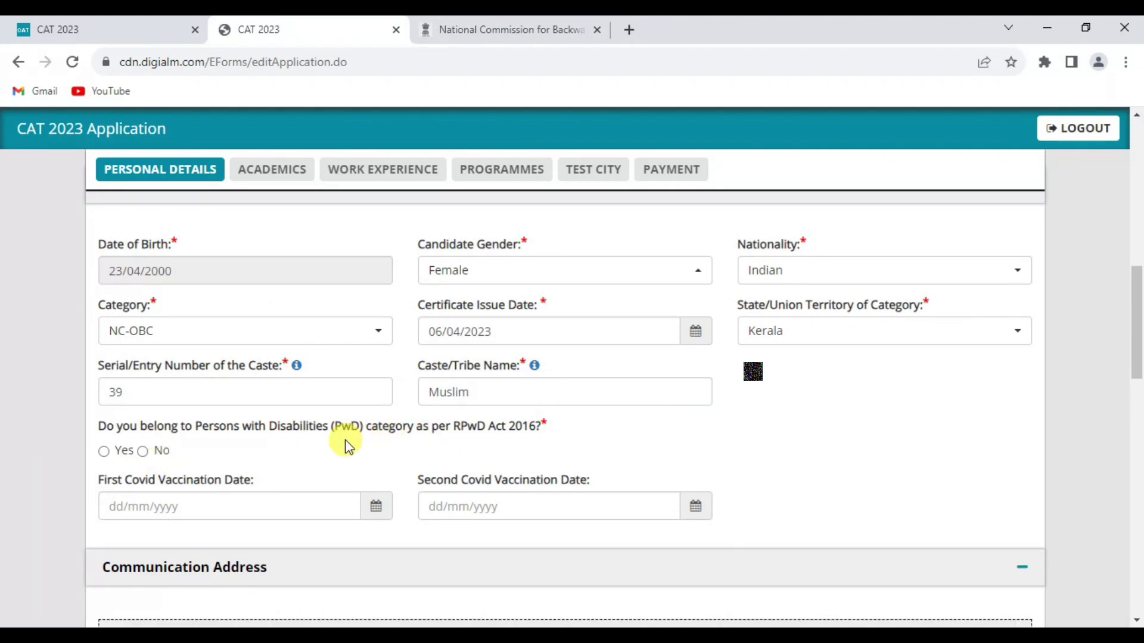
{"action": "key", "text": "Right"}
{"action": "scroll", "coordinate": [393, 405], "scroll_direction": "down", "scroll_amount": 1}
{"action": "scroll", "coordinate": [436, 359], "scroll_direction": "down", "scroll_amount": 2}
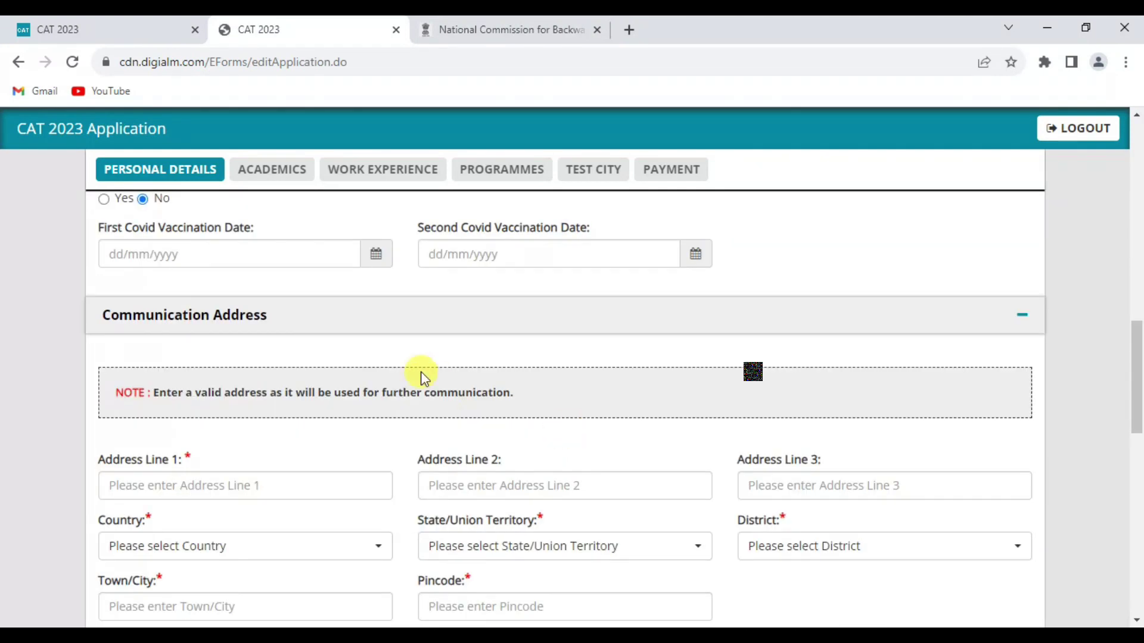
{"action": "scroll", "coordinate": [566, 333], "scroll_direction": "down", "scroll_amount": 1}
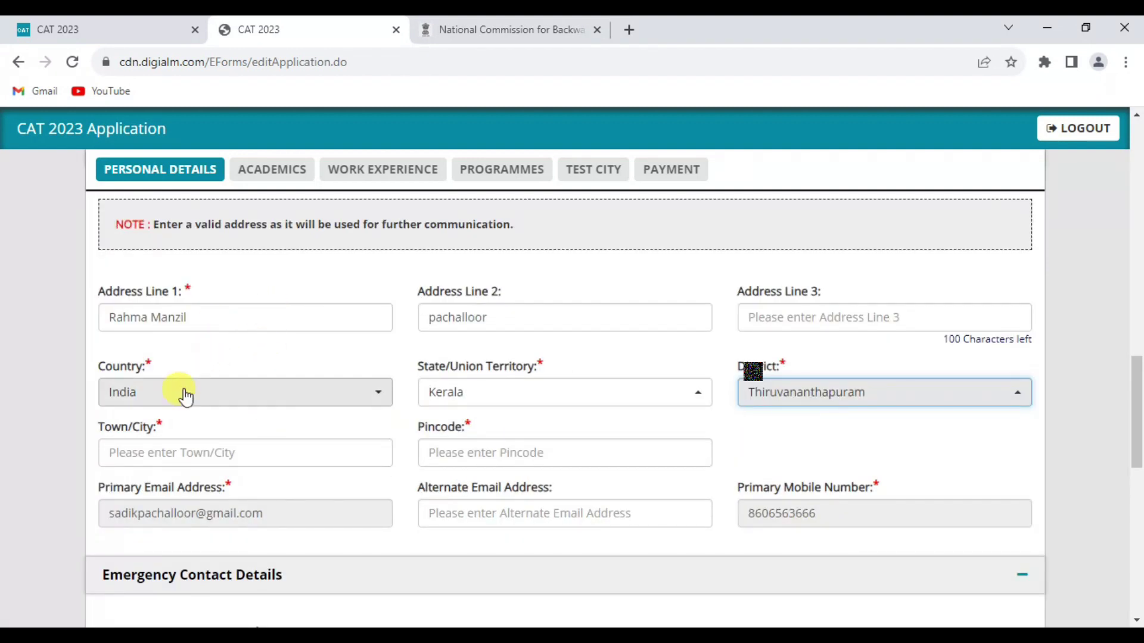
Step: Fill the communication address: country India, state Kerala, town Trivandrum, pincode 695027
{"action": "left_click", "coordinate": [184, 393]}
{"action": "left_click", "coordinate": [184, 395]}
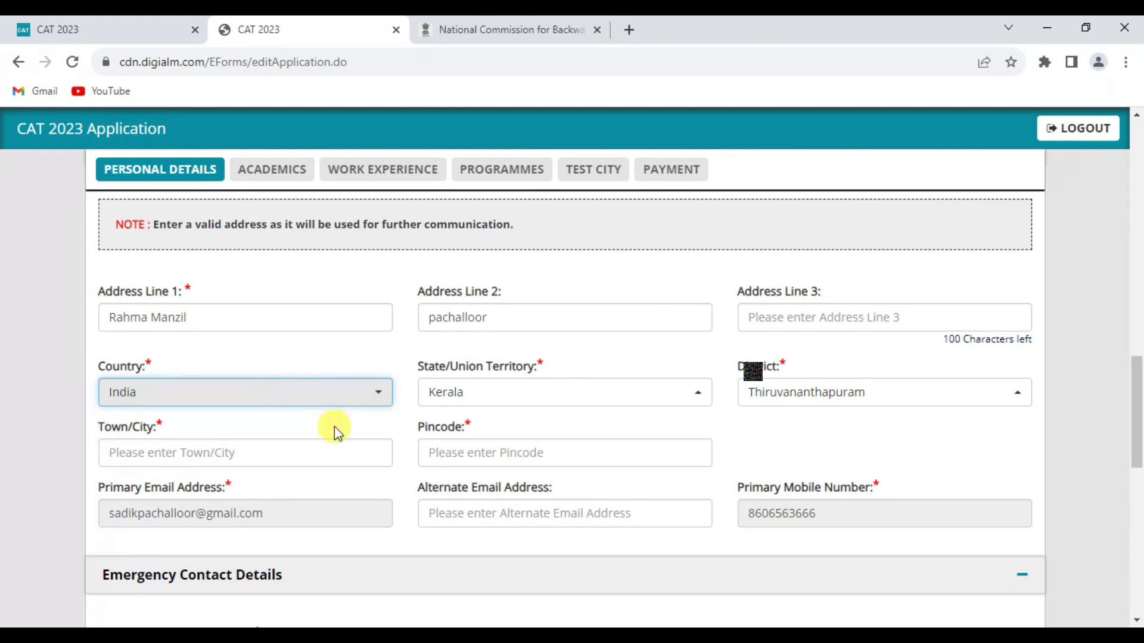
{"action": "left_click", "coordinate": [595, 393]}
{"action": "scroll", "coordinate": [417, 357], "scroll_direction": "down", "scroll_amount": 1}
{"action": "left_click", "coordinate": [249, 369]}
{"action": "type", "text": "Trivandrum"}
{"action": "key", "text": "Tab"}
{"action": "type", "text": "695027"}
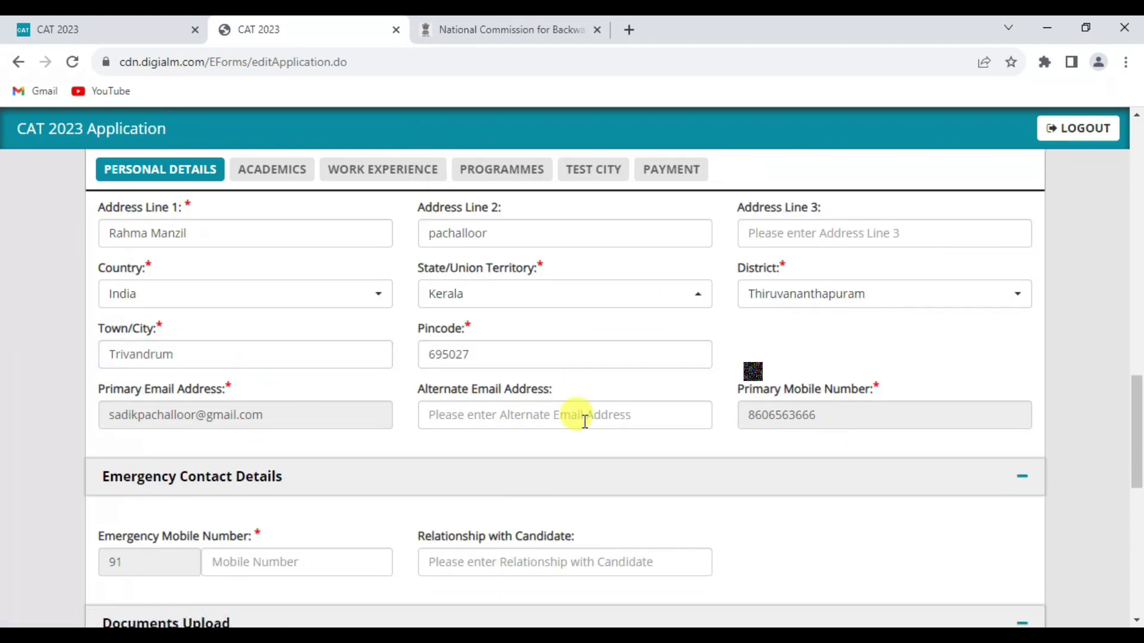
Step: Begin entering the emergency mobile number
{"action": "scroll", "coordinate": [582, 419], "scroll_direction": "down", "scroll_amount": 3}
{"action": "left_click", "coordinate": [235, 384]}
{"action": "type", "text": "94"}
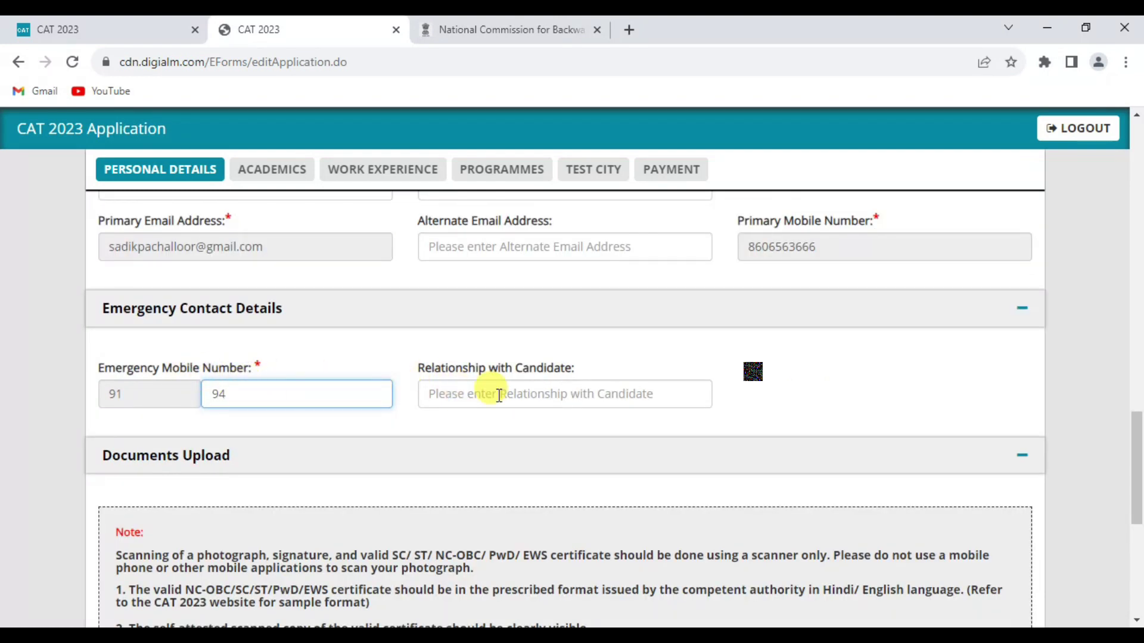
{"action": "scroll", "coordinate": [499, 395], "scroll_direction": "down", "scroll_amount": 7}
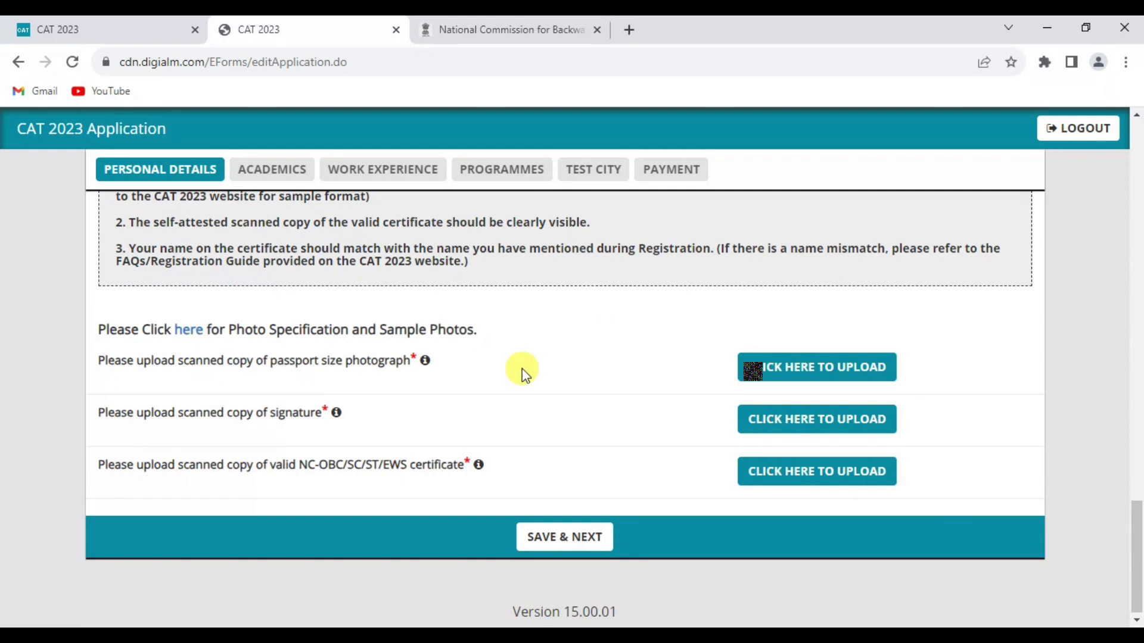
Step: Upload the passport-size photograph and the signature file 'keam sign.jpg'
{"action": "left_click", "coordinate": [775, 384]}
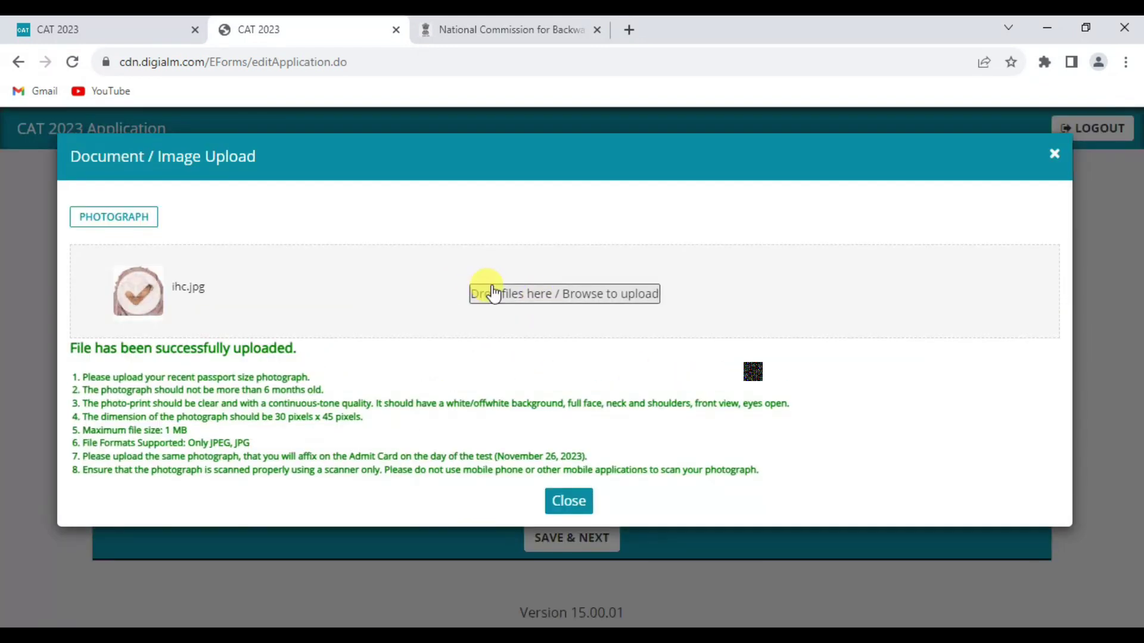
{"action": "left_click", "coordinate": [569, 500]}
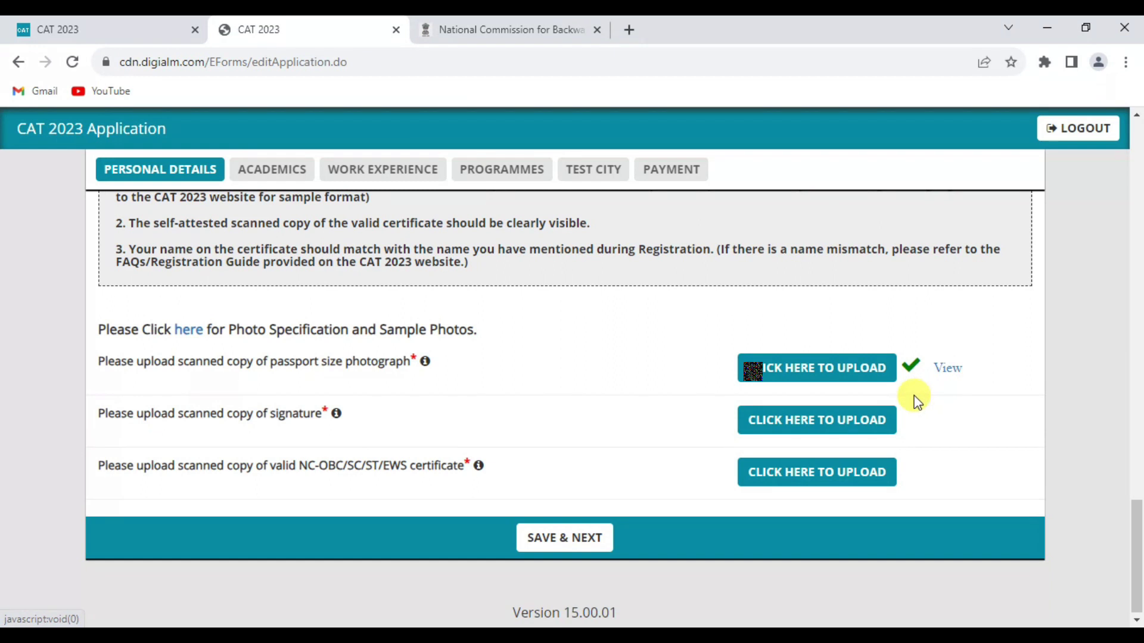
{"action": "left_click", "coordinate": [837, 430]}
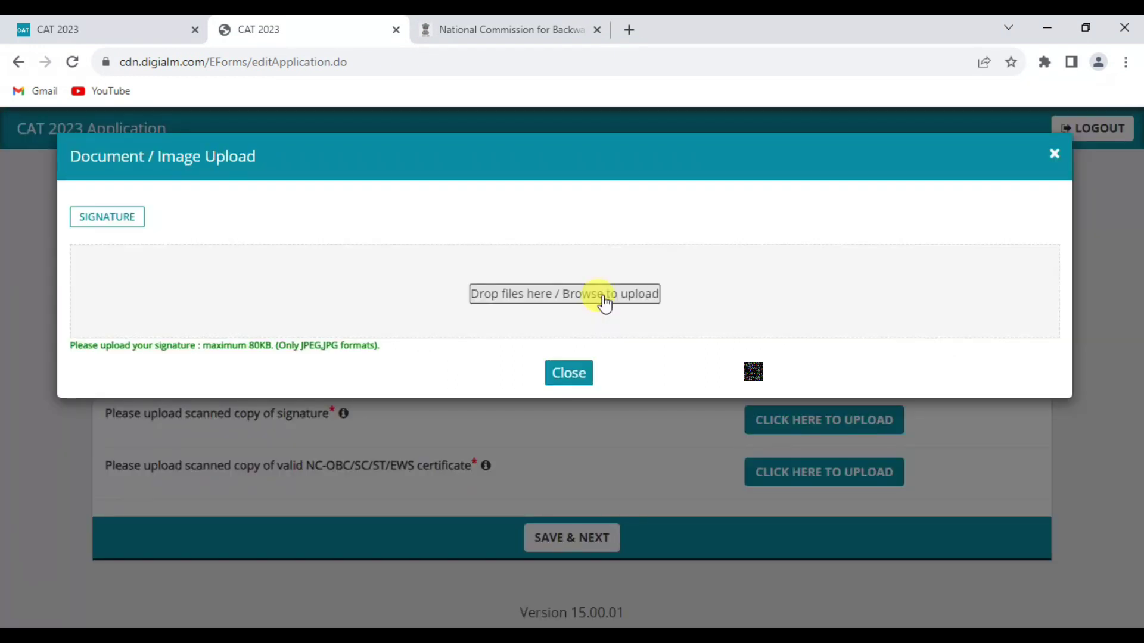
{"action": "left_click", "coordinate": [603, 304]}
{"action": "double_click", "coordinate": [395, 212]}
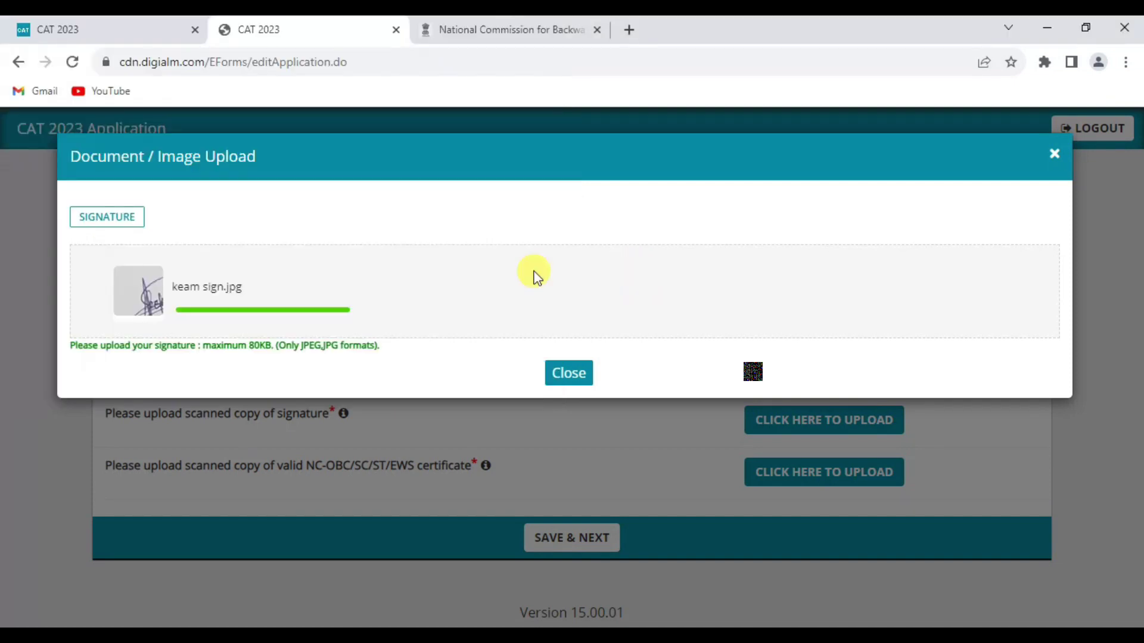
{"action": "left_click", "coordinate": [569, 400]}
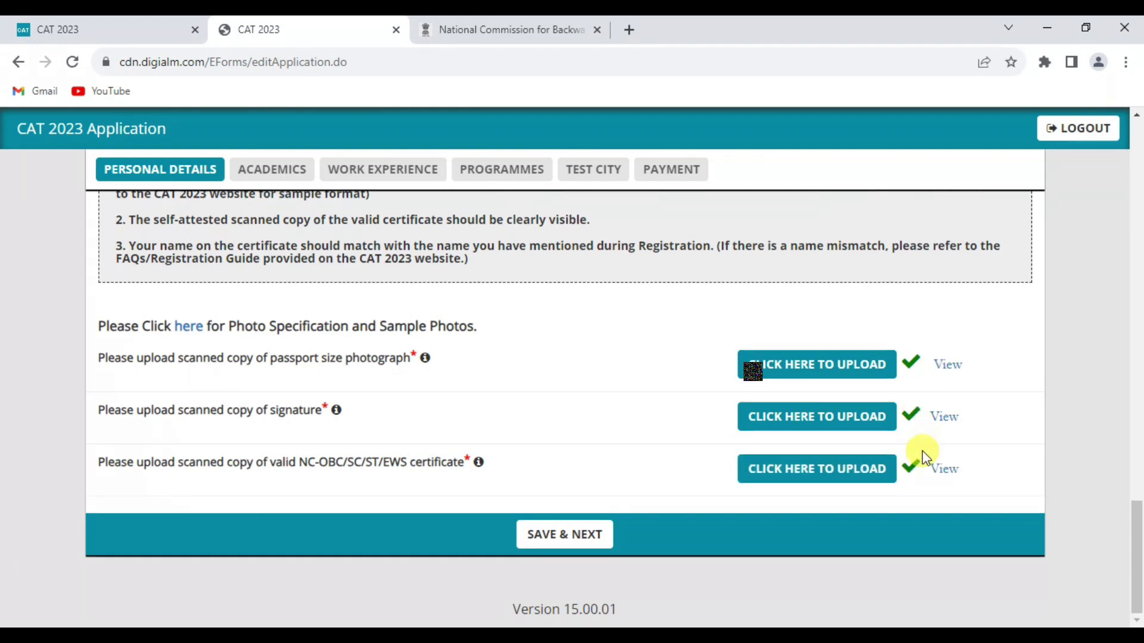
Step: Upload the category certificate, preview the photograph, and save the personal details
{"action": "left_click", "coordinate": [557, 543]}
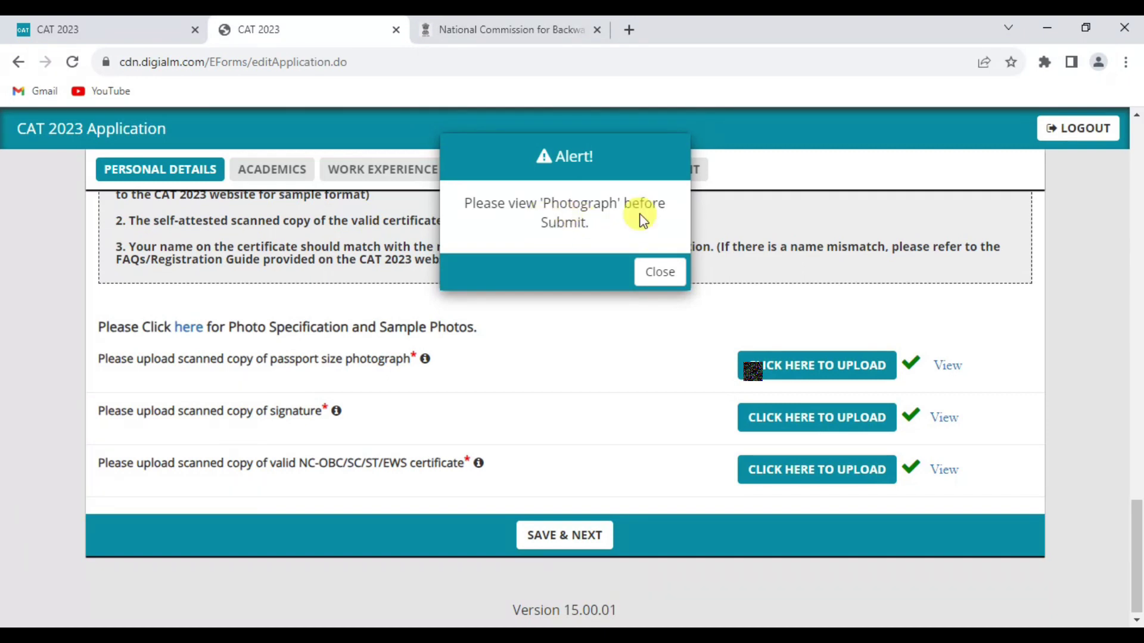
{"action": "left_click", "coordinate": [659, 272]}
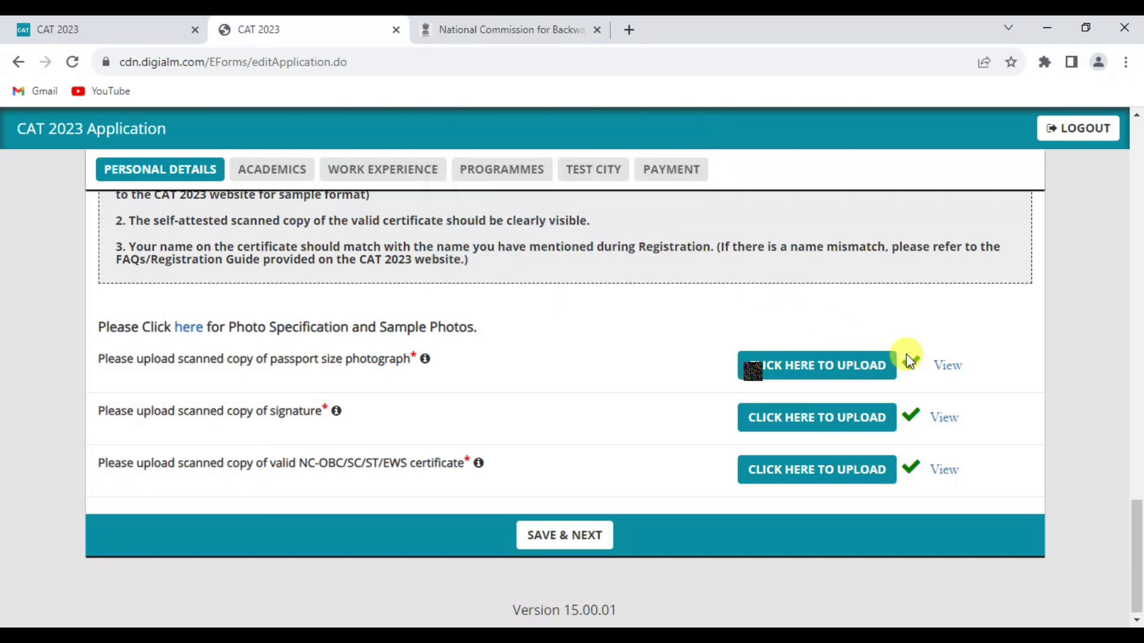
{"action": "left_click", "coordinate": [947, 368]}
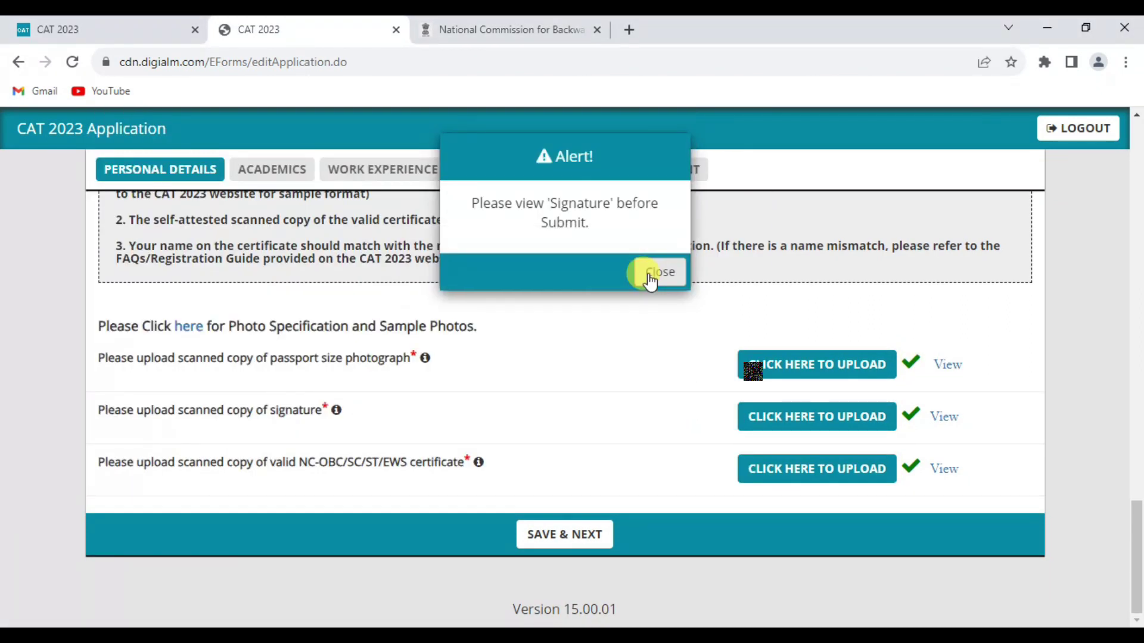
{"action": "left_click", "coordinate": [650, 275]}
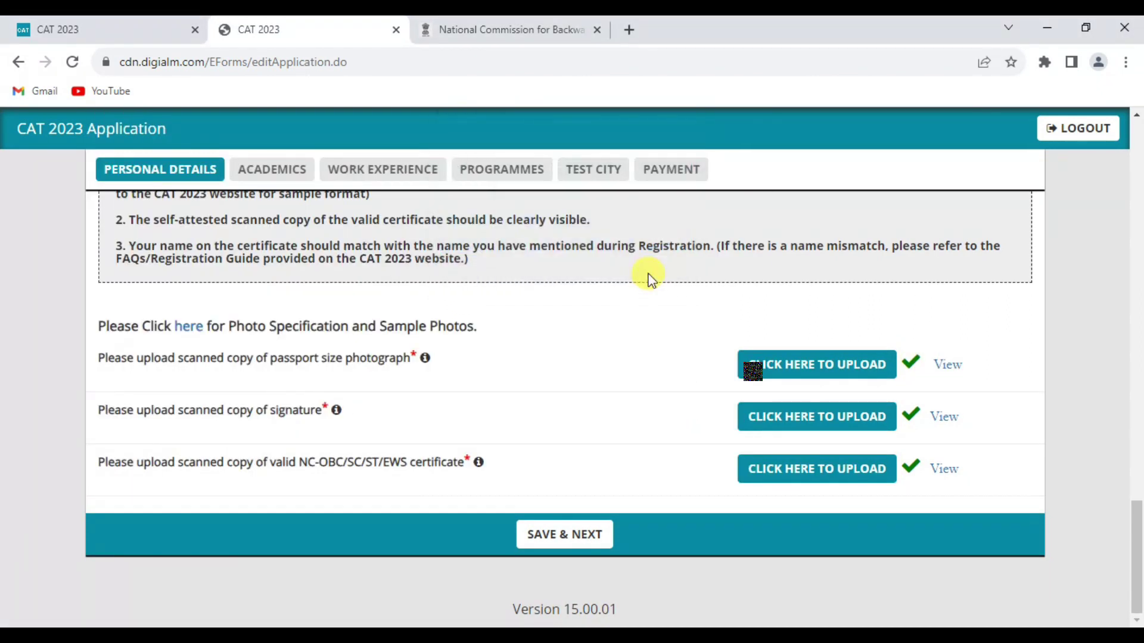
{"action": "left_click", "coordinate": [940, 423]}
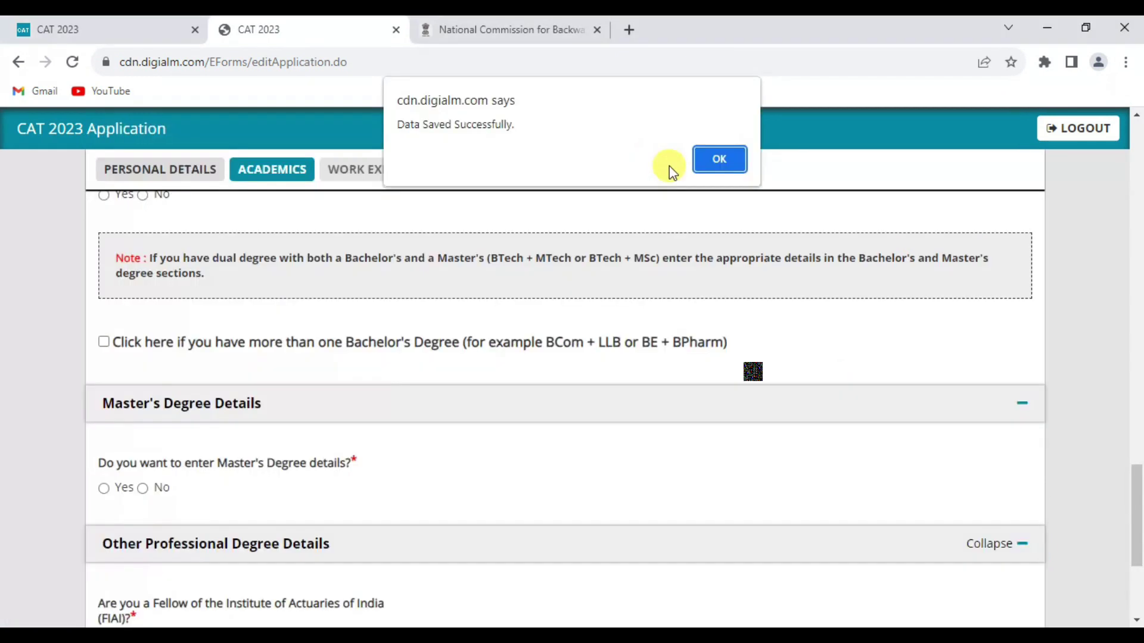
Step: Record a completed 3-year bachelor's degree from a State University in Kerala
{"action": "left_click", "coordinate": [718, 160]}
{"action": "left_click", "coordinate": [204, 381]}
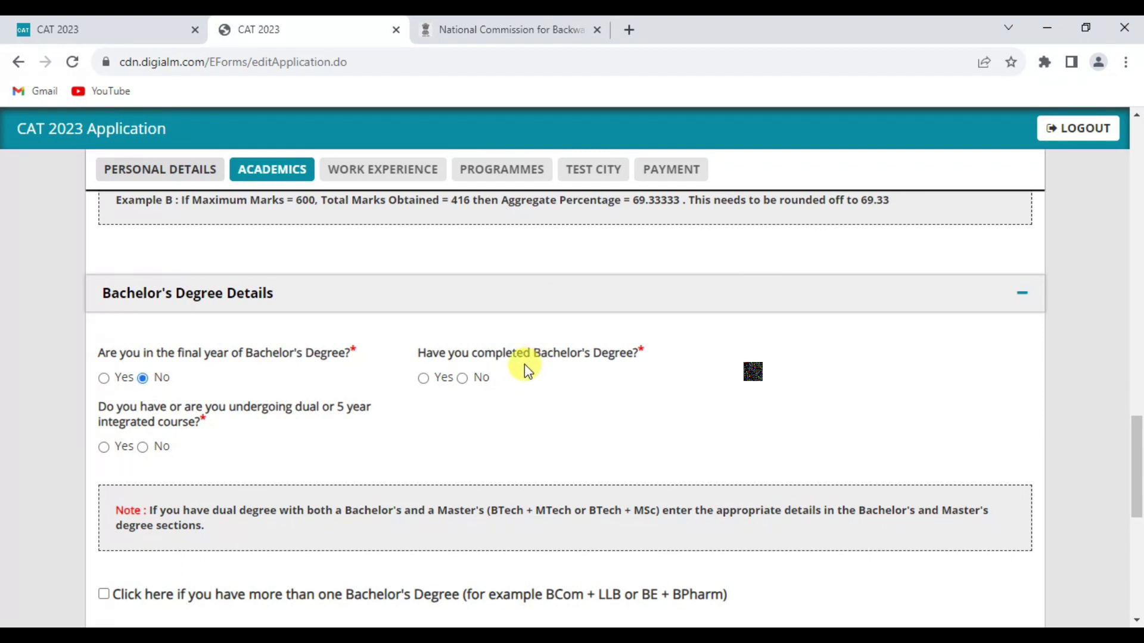
{"action": "left_click", "coordinate": [423, 378]}
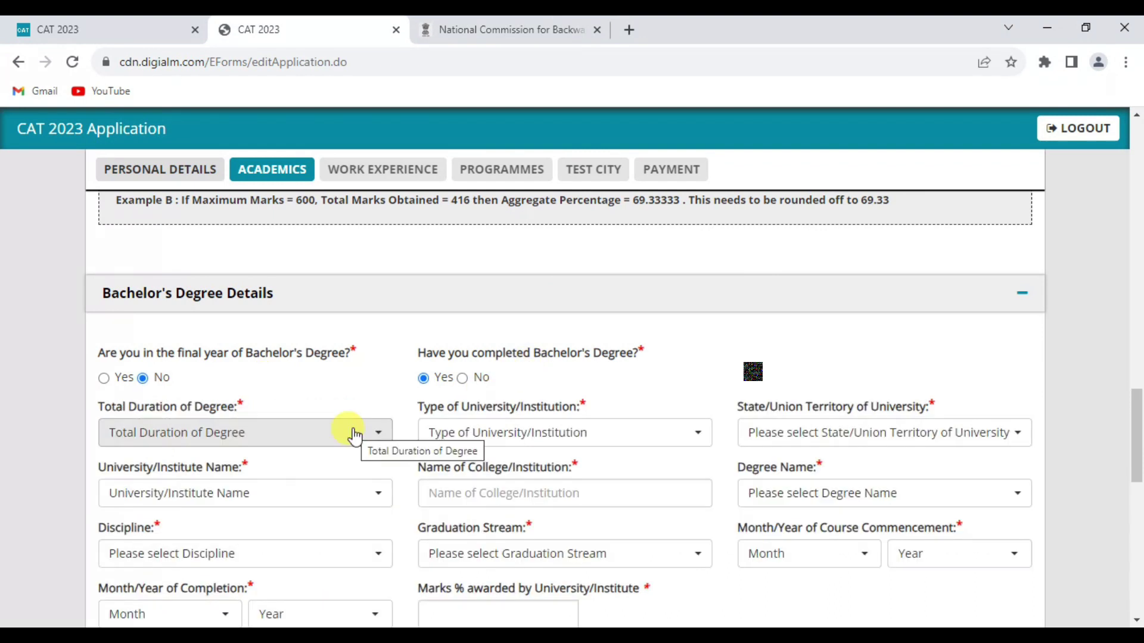
{"action": "left_click", "coordinate": [354, 437]}
{"action": "left_click", "coordinate": [659, 439]}
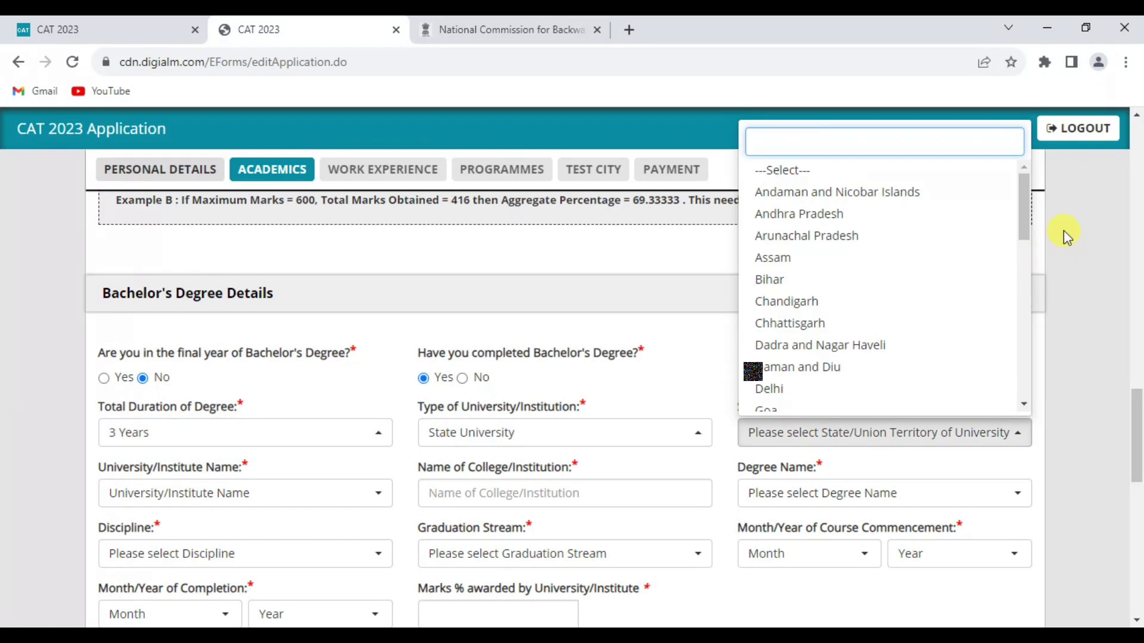
{"action": "left_click_drag", "start_coordinate": [1024, 206], "coordinate": [1025, 245]}
{"action": "left_click", "coordinate": [768, 365]}
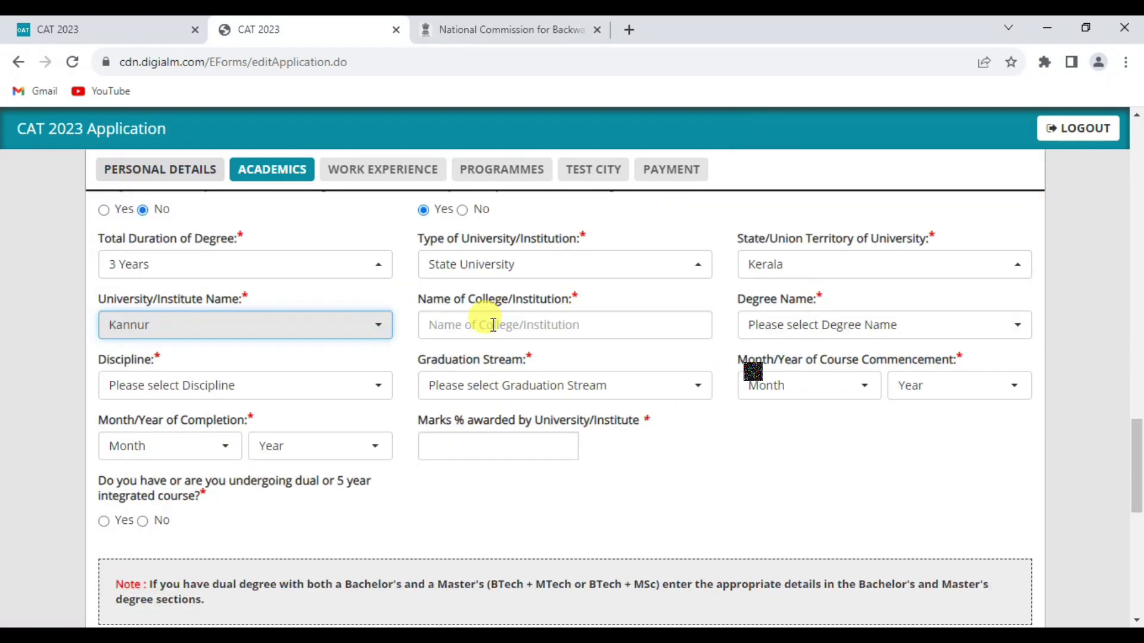
Step: Enter the Kannur college, BA Arts, 2020–2023, 60%, and answer No to Master's details
{"action": "left_click", "coordinate": [497, 325]}
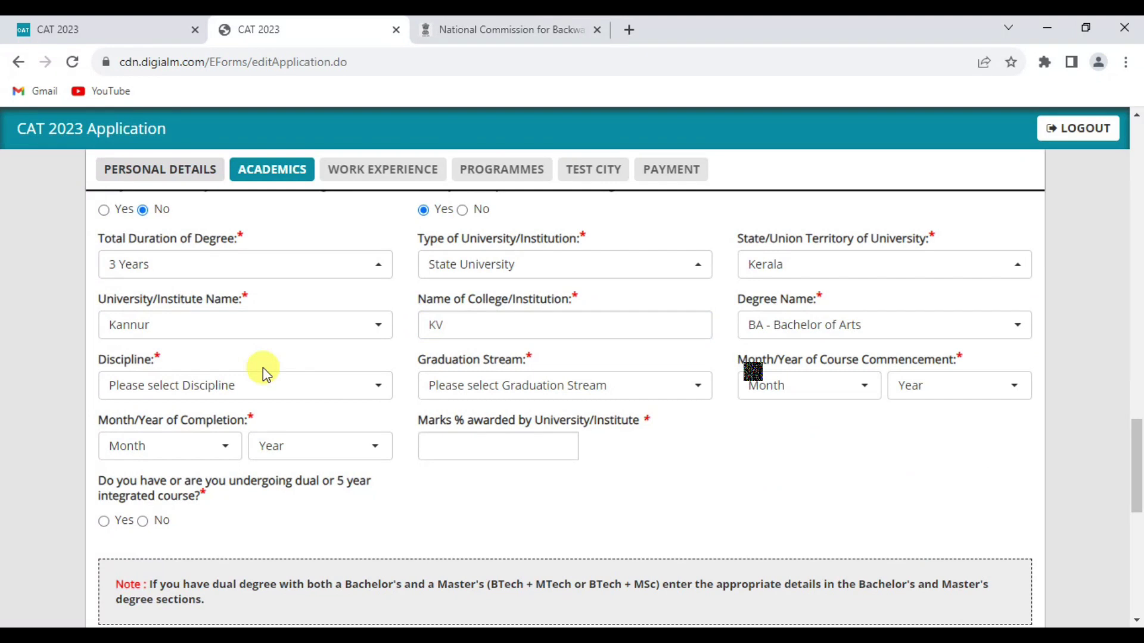
{"action": "scroll", "coordinate": [265, 366], "scroll_direction": "up", "scroll_amount": 3}
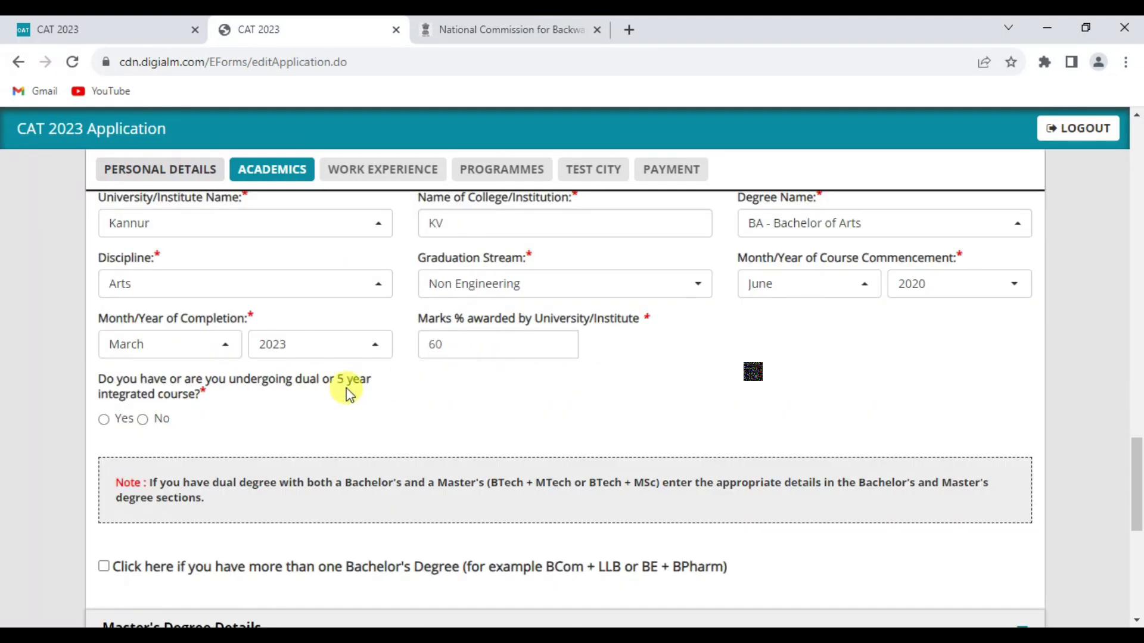
{"action": "scroll", "coordinate": [612, 364], "scroll_direction": "down", "scroll_amount": 4}
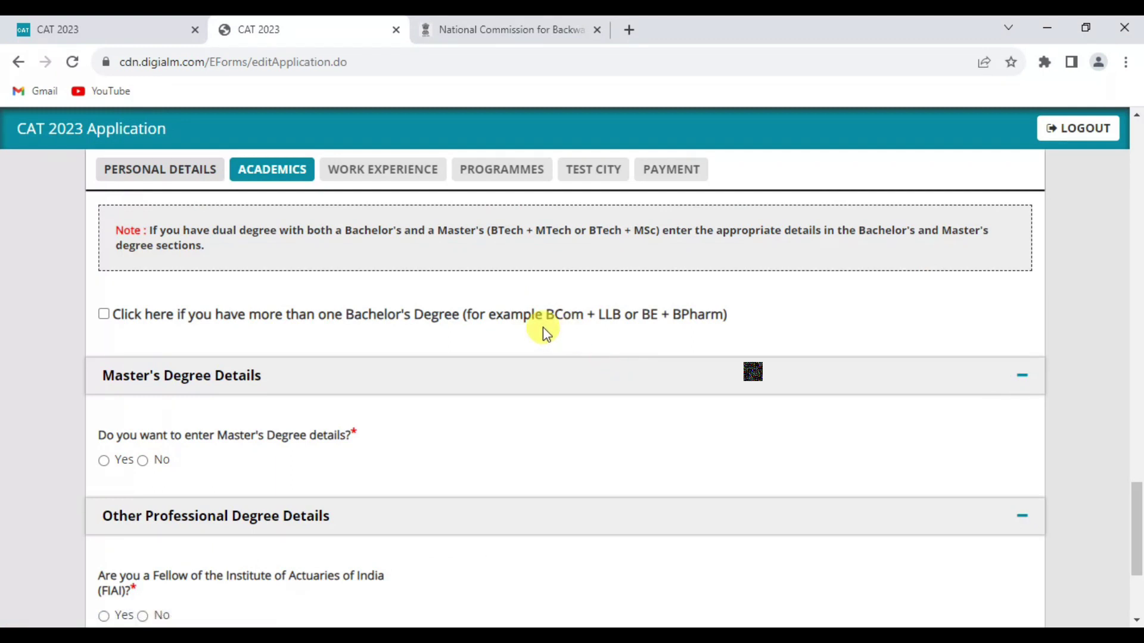
{"action": "scroll", "coordinate": [494, 357], "scroll_direction": "down", "scroll_amount": 1}
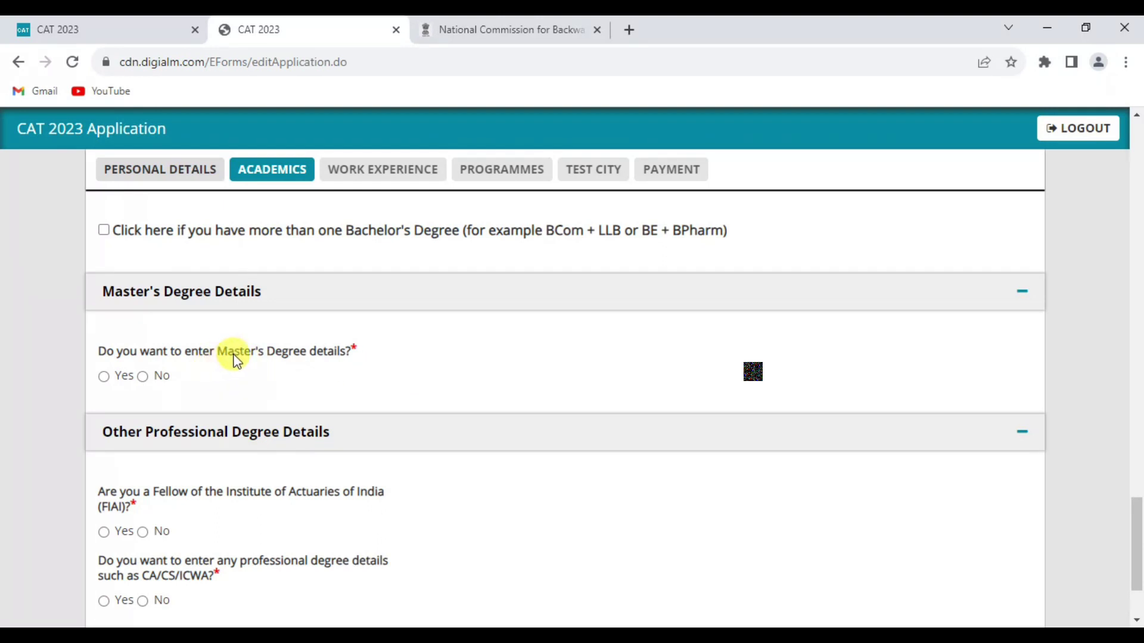
{"action": "left_click", "coordinate": [143, 375]}
{"action": "scroll", "coordinate": [431, 351], "scroll_direction": "down", "scroll_amount": 1}
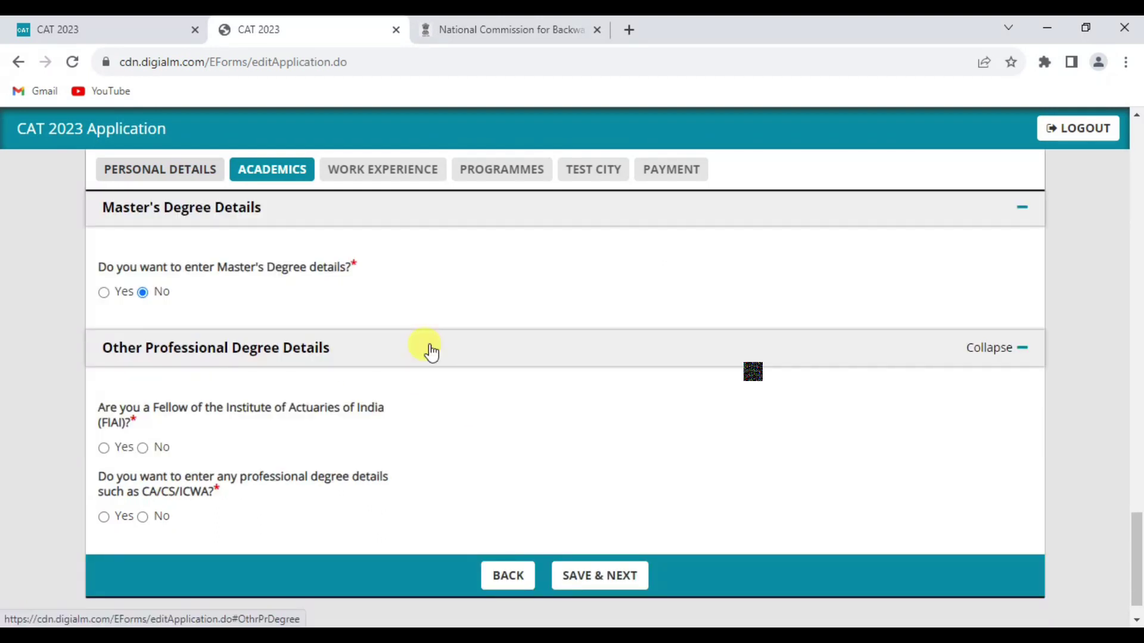
Step: Answer No to the FIAI fellowship and professional degree questions, then try saving
{"action": "left_click", "coordinate": [143, 448]}
{"action": "left_click", "coordinate": [142, 517]}
{"action": "left_click", "coordinate": [599, 575]}
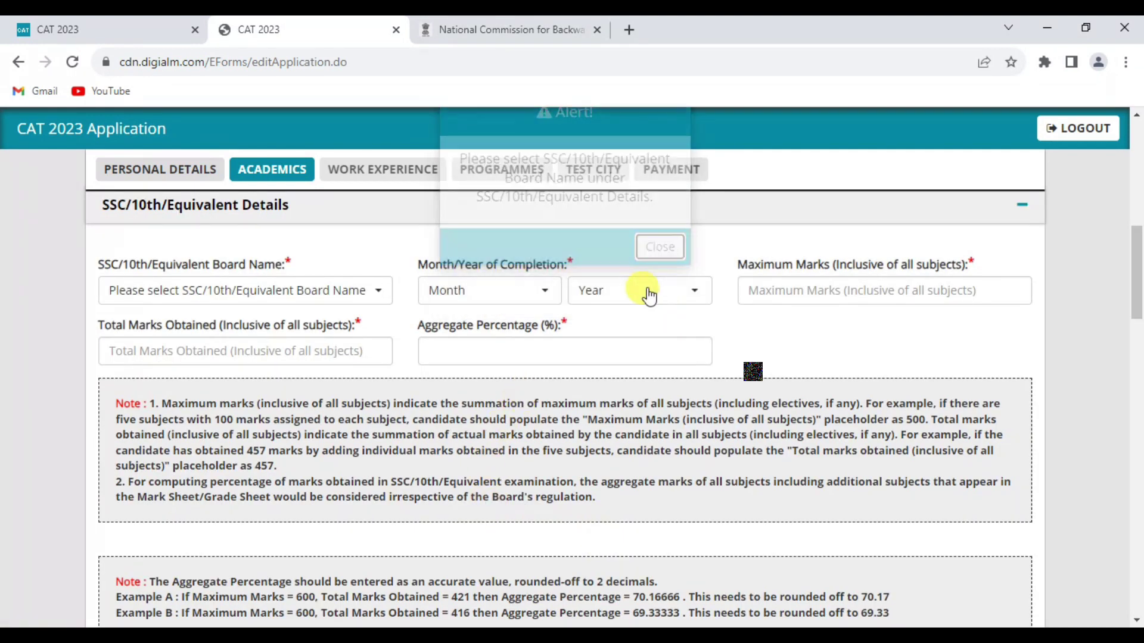
Step: Add 10th details: Kerala board, completed March 2018, 600 marks
{"action": "type", "text": "kerala"}
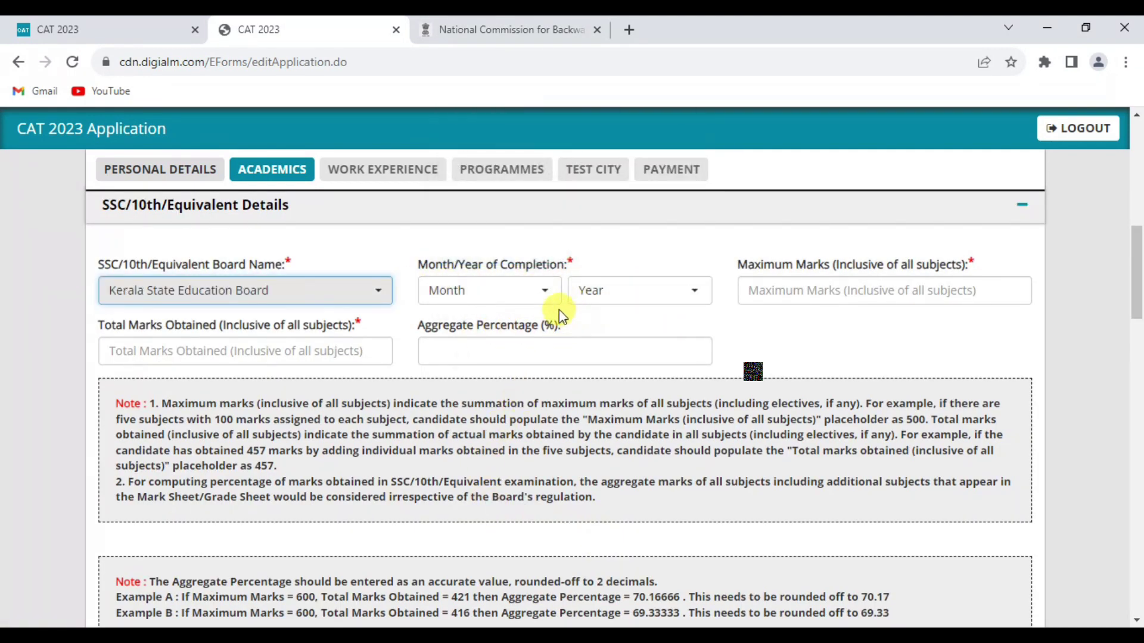
{"action": "left_click", "coordinate": [542, 298]}
{"action": "left_click", "coordinate": [236, 354]}
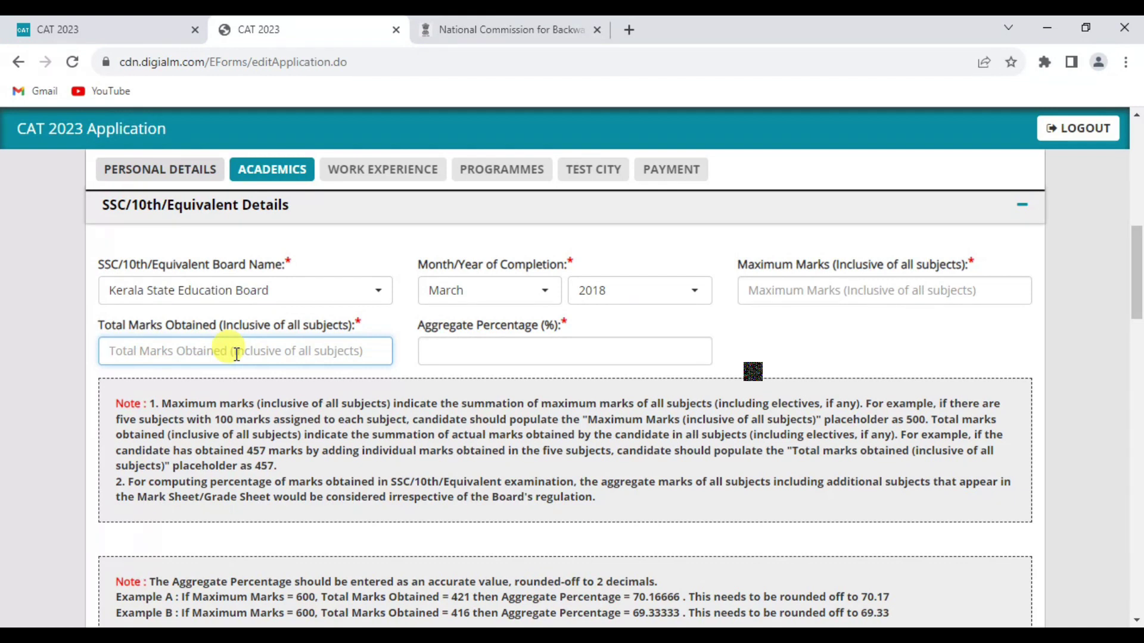
{"action": "type", "text": "600"}
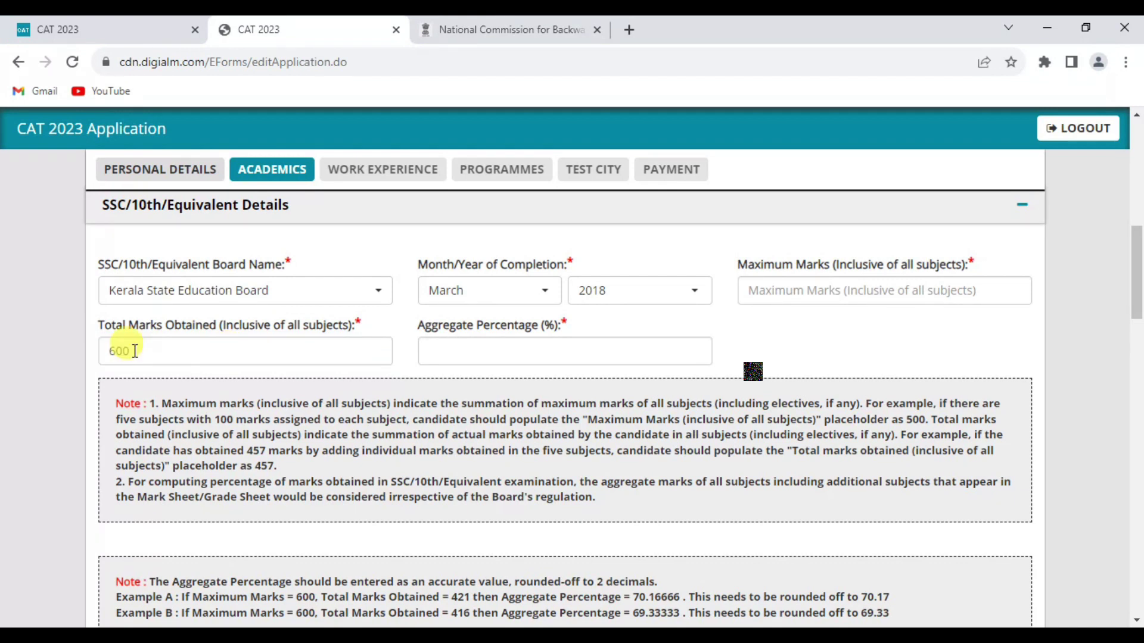
{"action": "scroll", "coordinate": [135, 351], "scroll_direction": "down", "scroll_amount": 7}
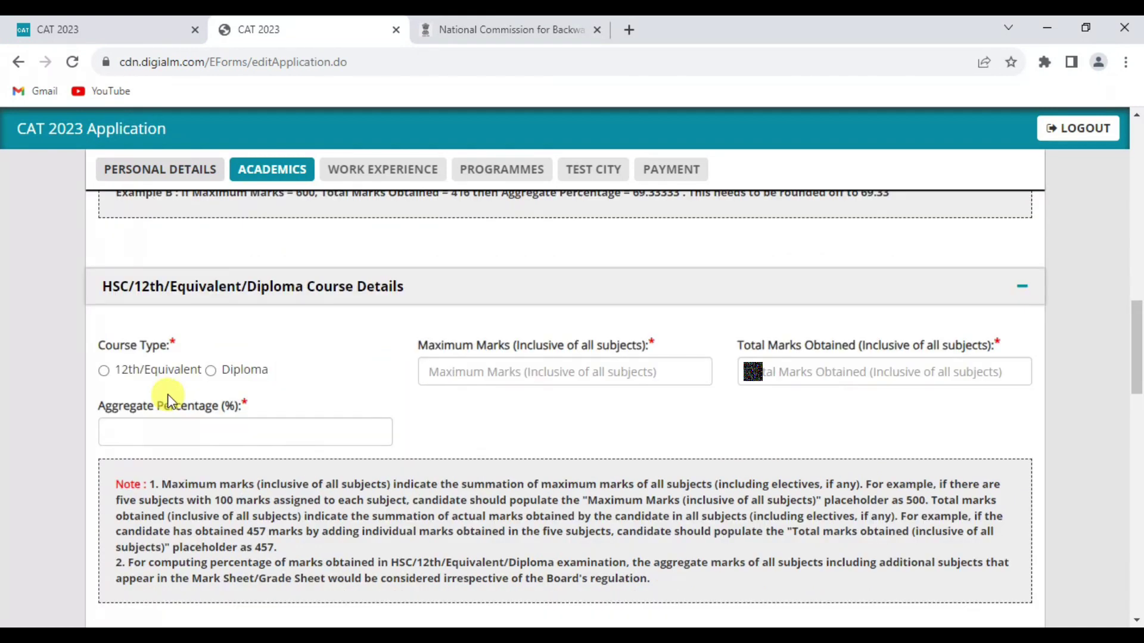
Step: Add 12th details: Kerala Board of Higher Secondary Education, March 2020, Arts, aggregate marks
{"action": "left_click", "coordinate": [116, 370]}
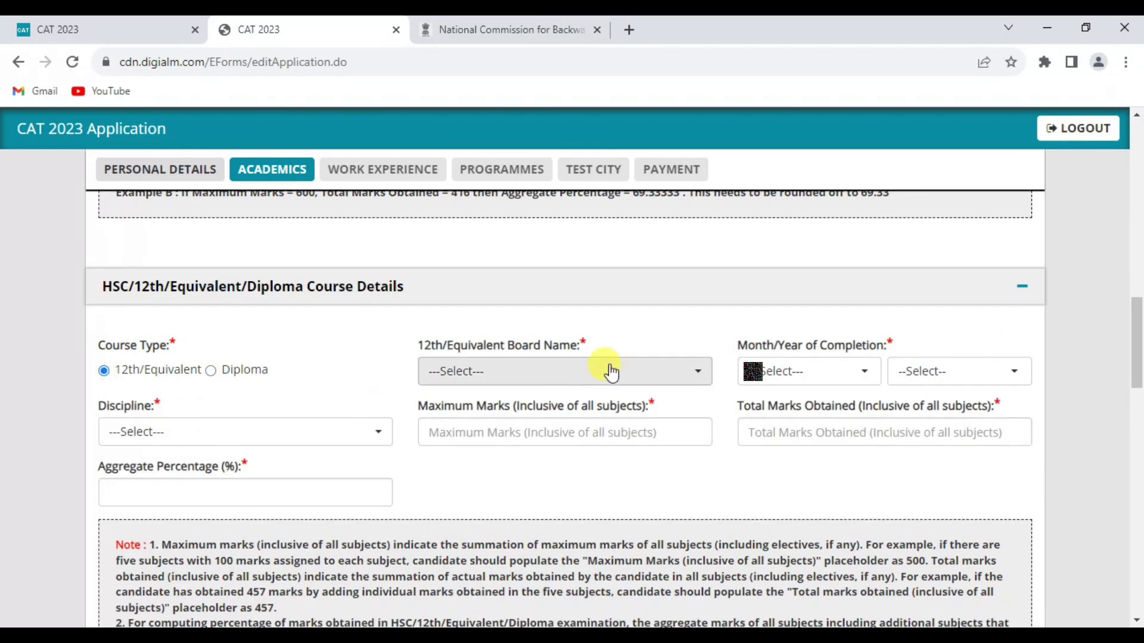
{"action": "left_click", "coordinate": [860, 381]}
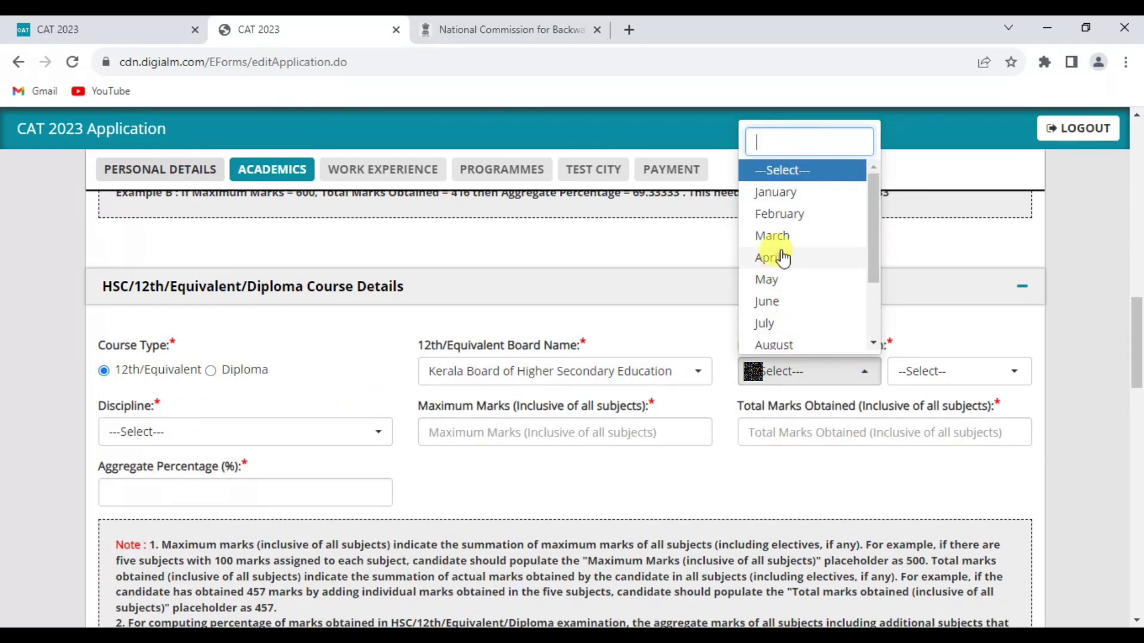
{"action": "left_click", "coordinate": [771, 236]}
{"action": "left_click", "coordinate": [958, 371]}
{"action": "left_click", "coordinate": [939, 235]}
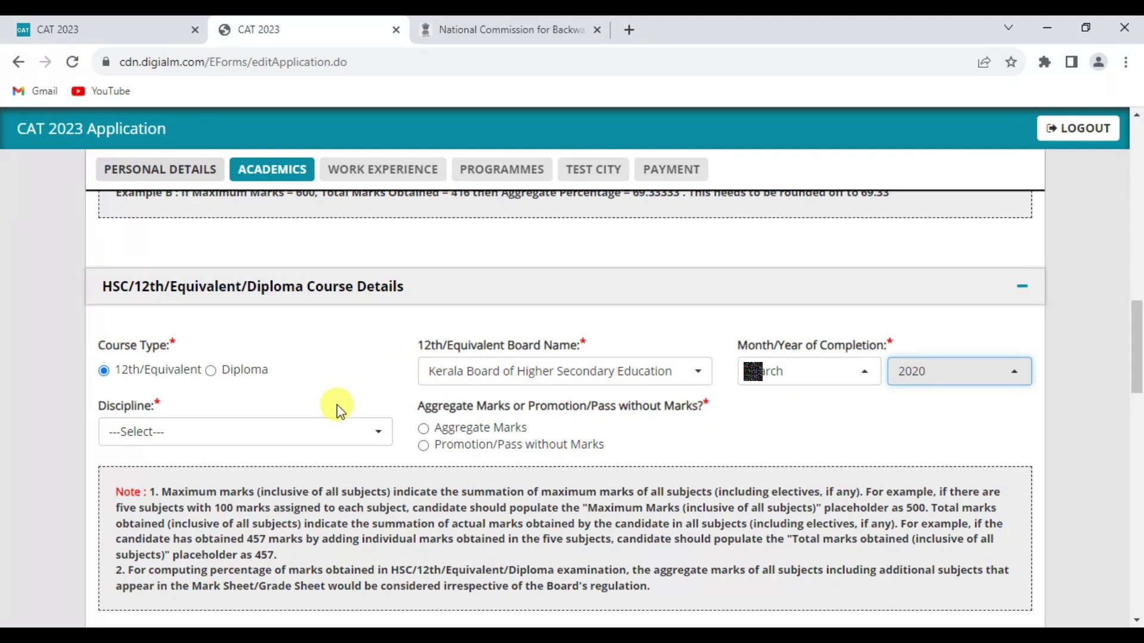
{"action": "left_click", "coordinate": [339, 411]}
{"action": "left_click", "coordinate": [423, 429]}
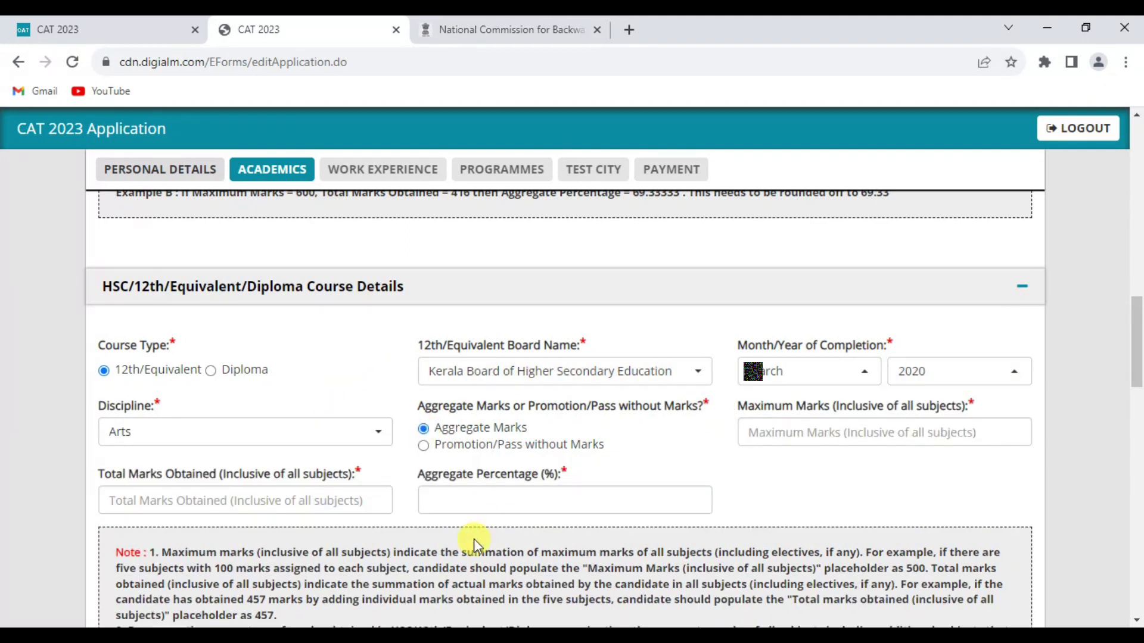
Step: Enter 12th marks of 1100 out of 1200 and save the academic details
{"action": "left_click", "coordinate": [777, 433]}
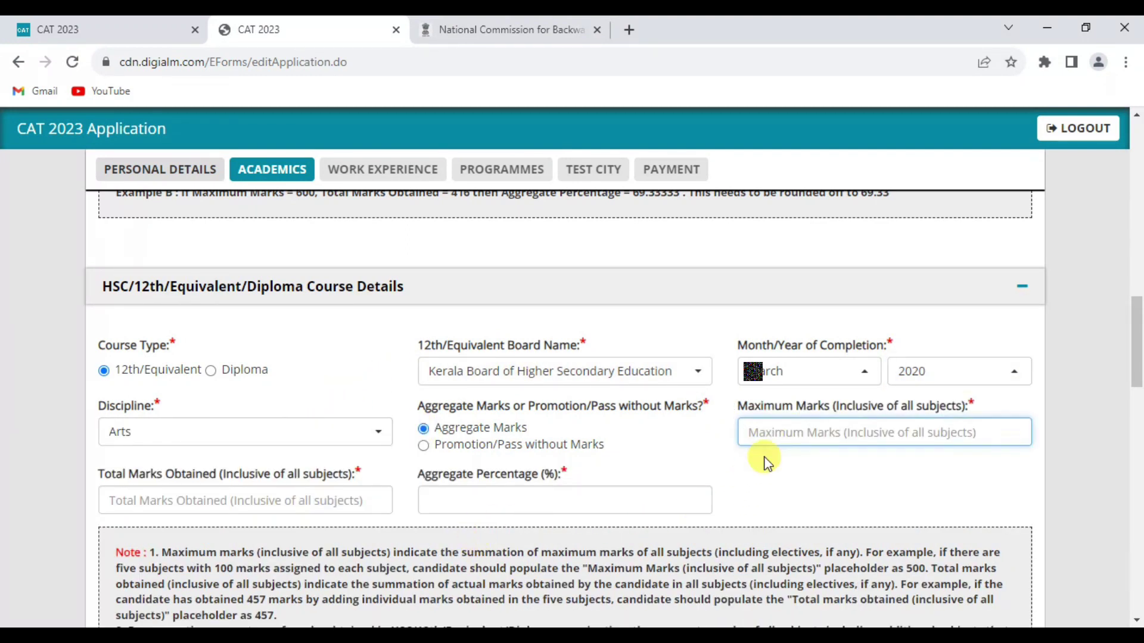
{"action": "type", "text": "1200"}
{"action": "left_click", "coordinate": [330, 498]}
{"action": "type", "text": "1100"}
{"action": "key", "text": "Tab"}
{"action": "left_click", "coordinate": [648, 290]}
{"action": "scroll", "coordinate": [411, 461], "scroll_direction": "down", "scroll_amount": 15}
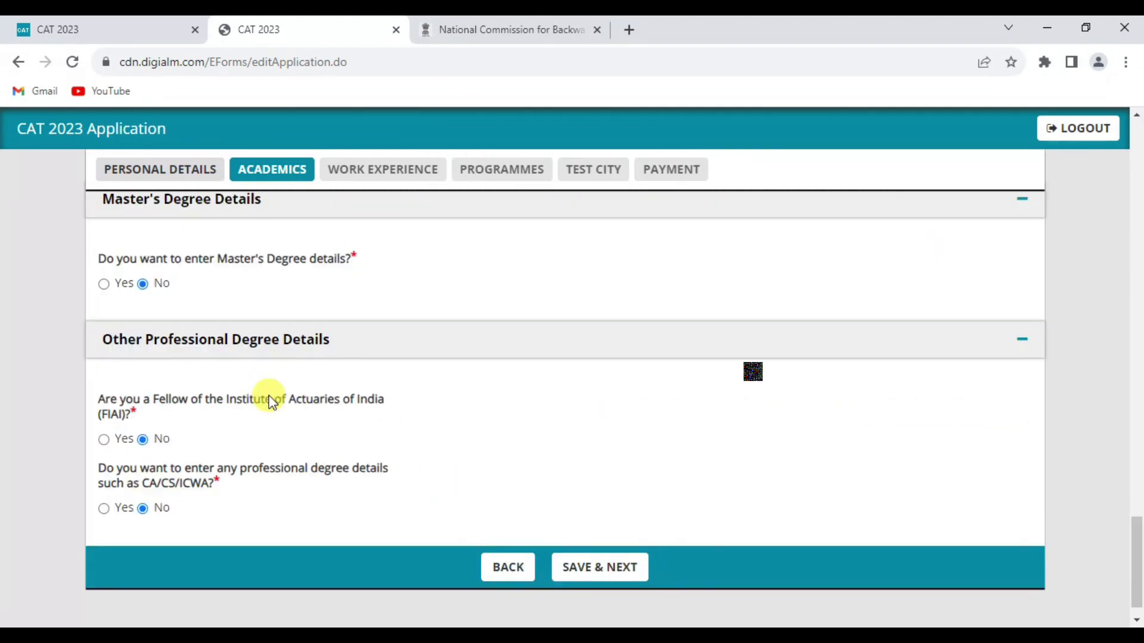
{"action": "left_click", "coordinate": [599, 567]}
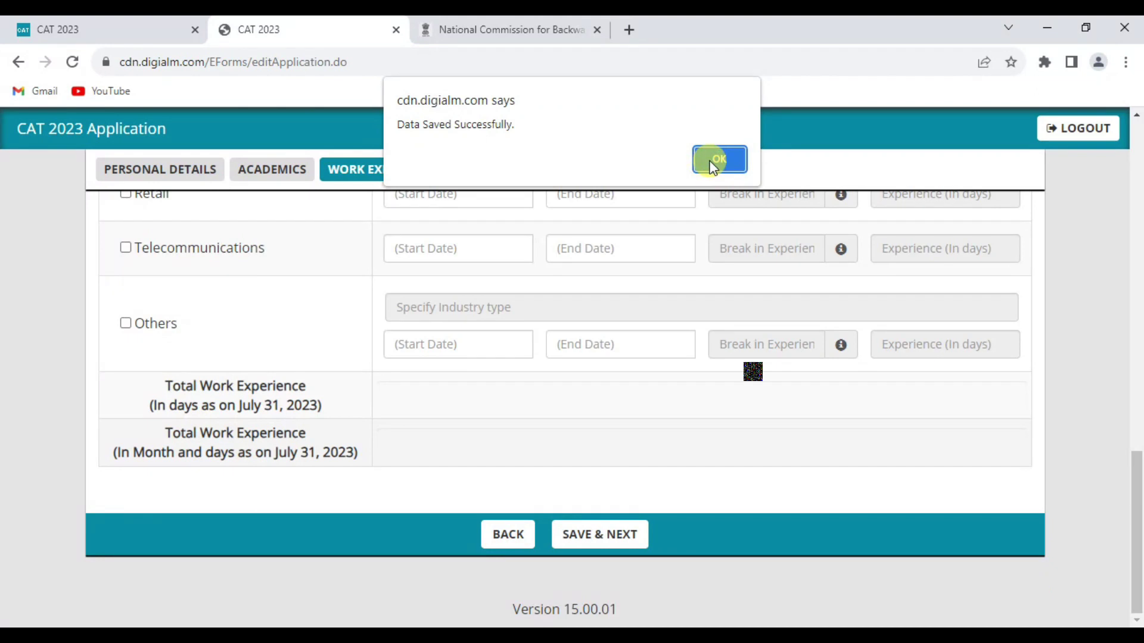
{"action": "left_click", "coordinate": [720, 159]}
Step: Tick Telecommunications as the work experience industry
{"action": "scroll", "coordinate": [756, 506], "scroll_direction": "down", "scroll_amount": 5}
{"action": "scroll", "coordinate": [428, 479], "scroll_direction": "down", "scroll_amount": 5}
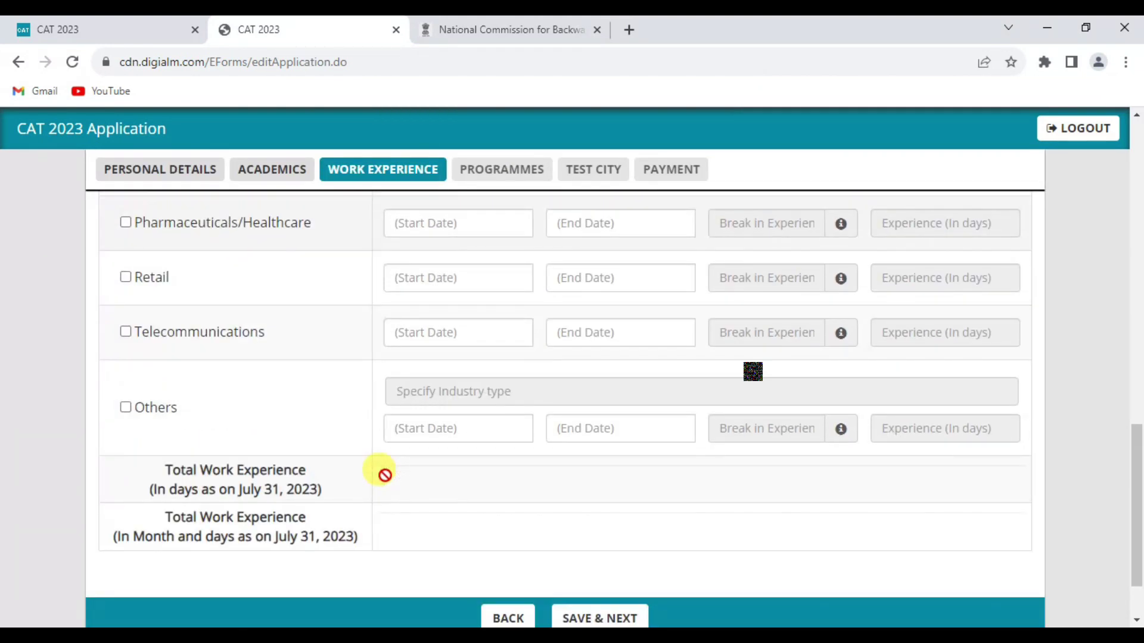
{"action": "scroll", "coordinate": [378, 470], "scroll_direction": "up", "scroll_amount": 5}
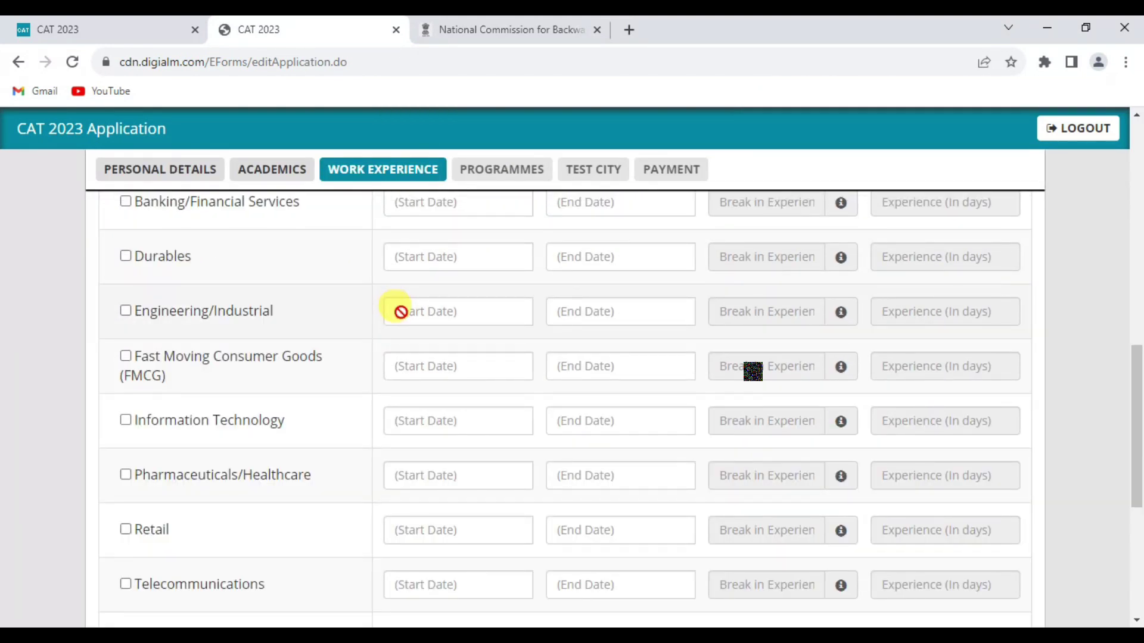
{"action": "scroll", "coordinate": [400, 313], "scroll_direction": "down", "scroll_amount": 3}
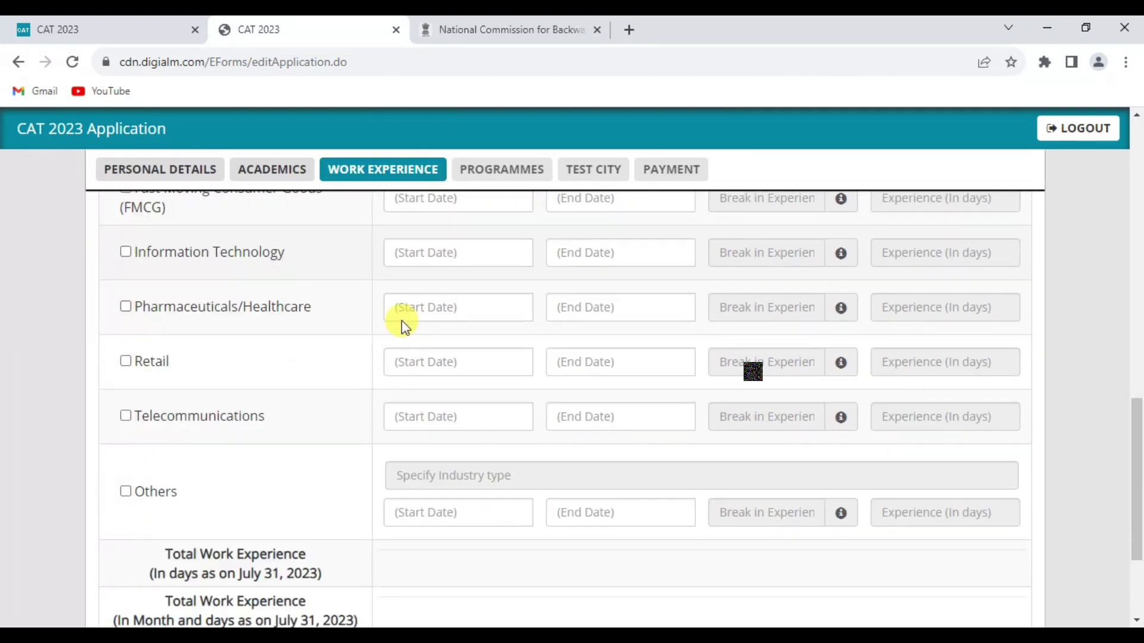
{"action": "left_click", "coordinate": [125, 417]}
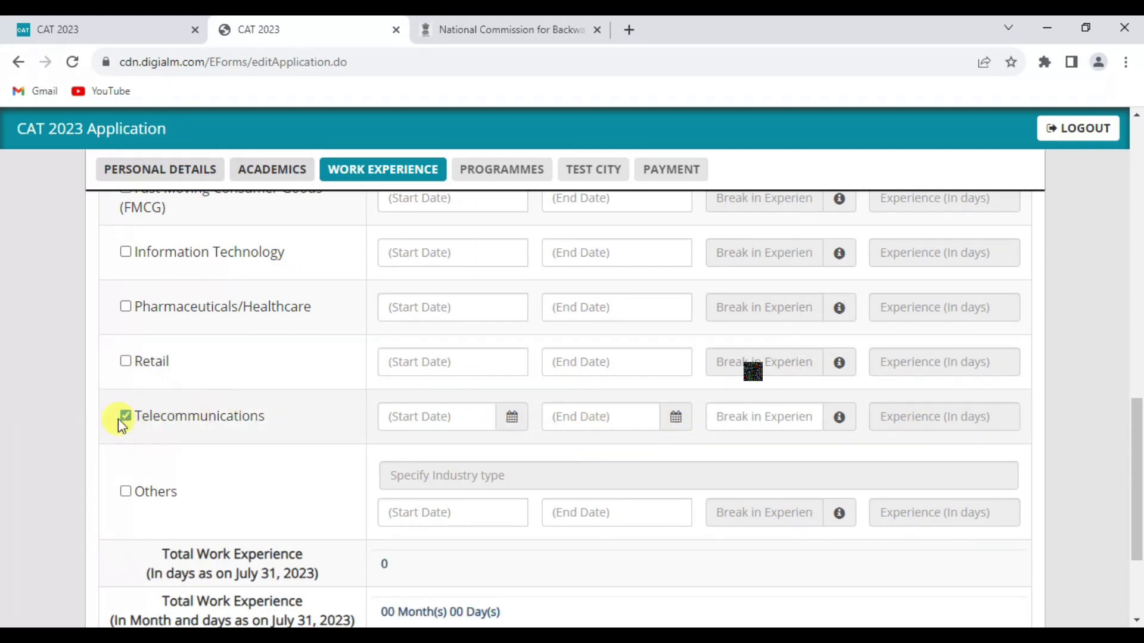
{"action": "scroll", "coordinate": [620, 498], "scroll_direction": "down", "scroll_amount": 3}
Step: Save the work experience details and move on to the programme list
{"action": "left_click", "coordinate": [613, 531]}
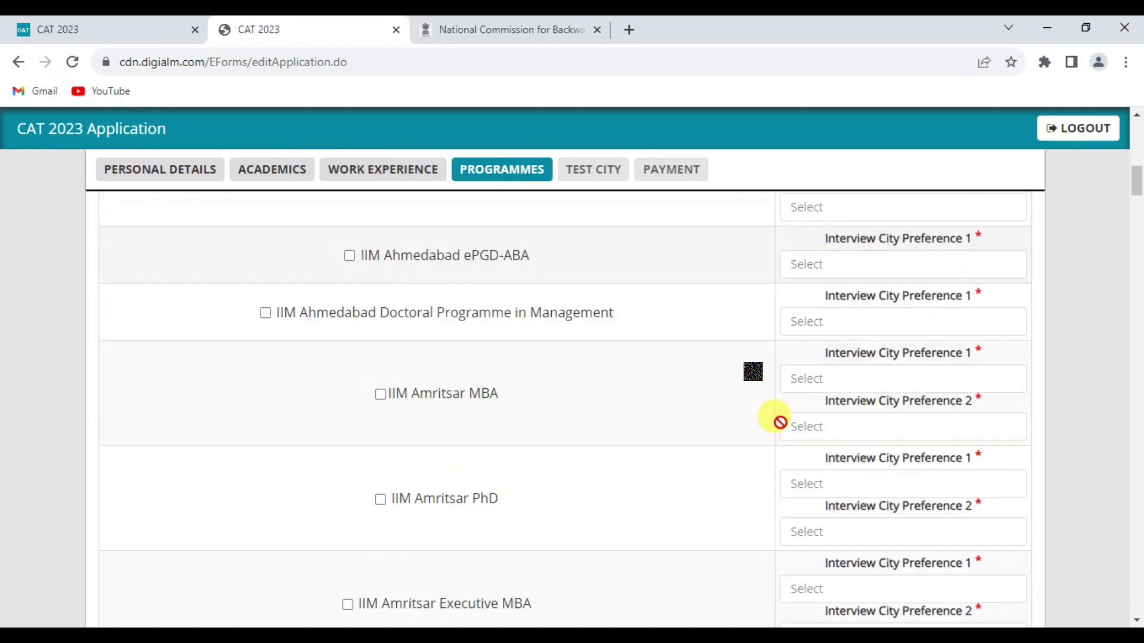
{"action": "scroll", "coordinate": [780, 422], "scroll_direction": "down", "scroll_amount": 3}
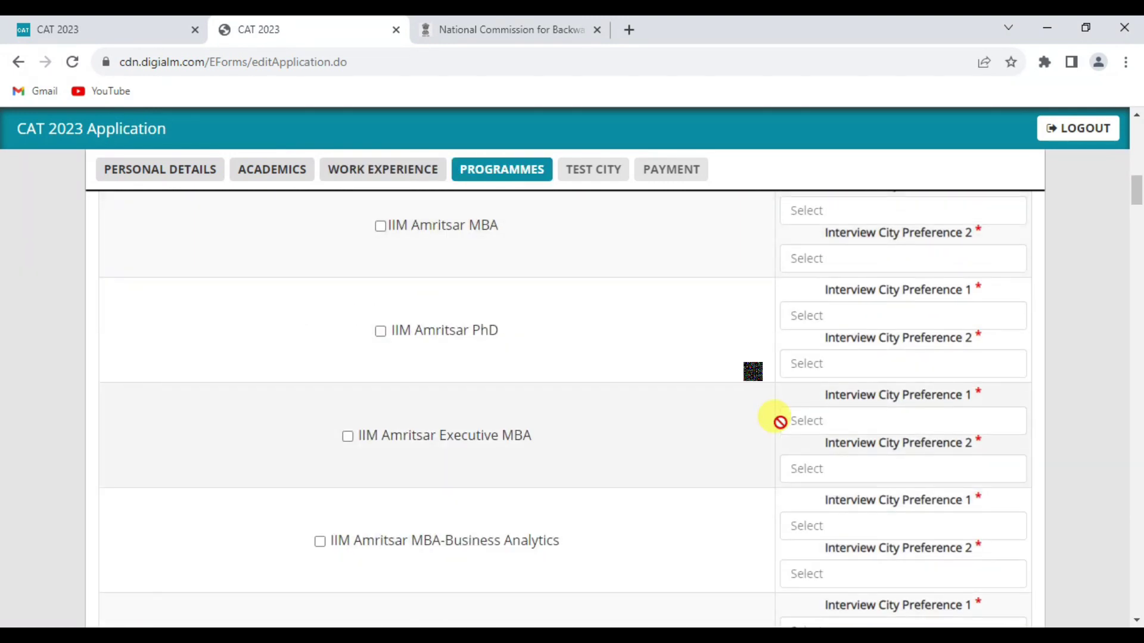
{"action": "scroll", "coordinate": [780, 421], "scroll_direction": "down", "scroll_amount": 5}
{"action": "scroll", "coordinate": [781, 420], "scroll_direction": "down", "scroll_amount": 1}
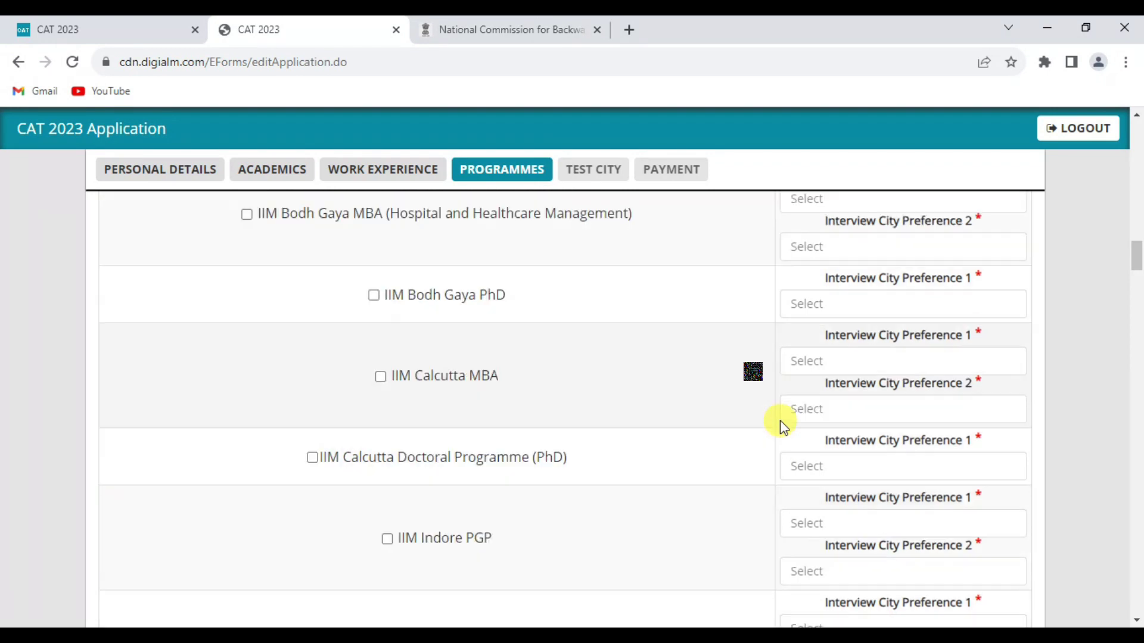
{"action": "scroll", "coordinate": [592, 355], "scroll_direction": "down", "scroll_amount": 15}
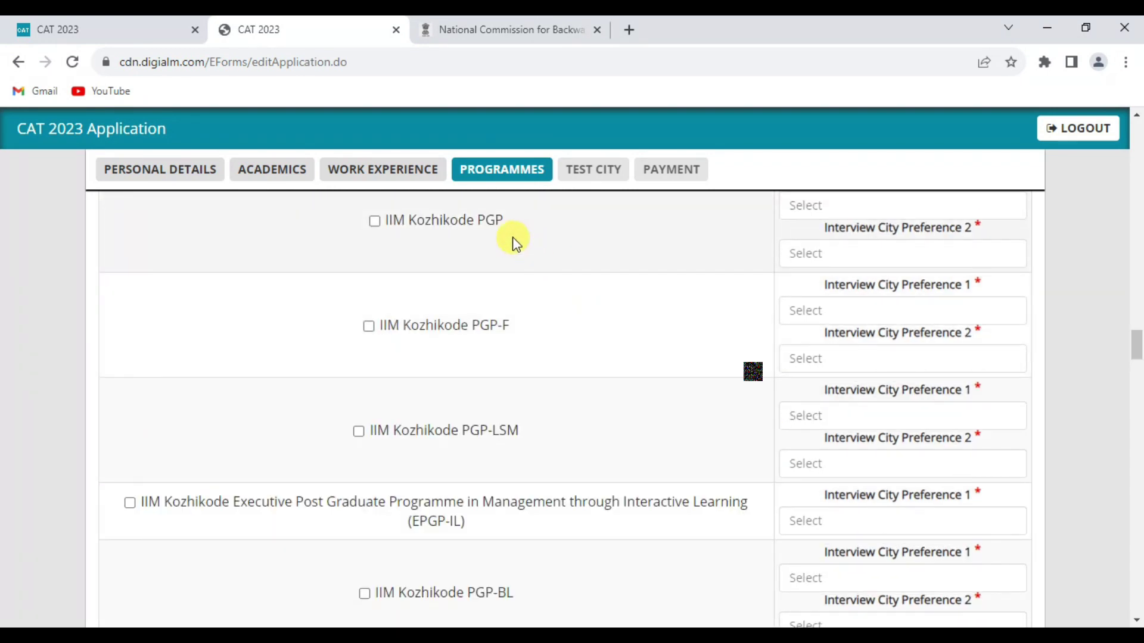
{"action": "scroll", "coordinate": [500, 265], "scroll_direction": "up", "scroll_amount": 1}
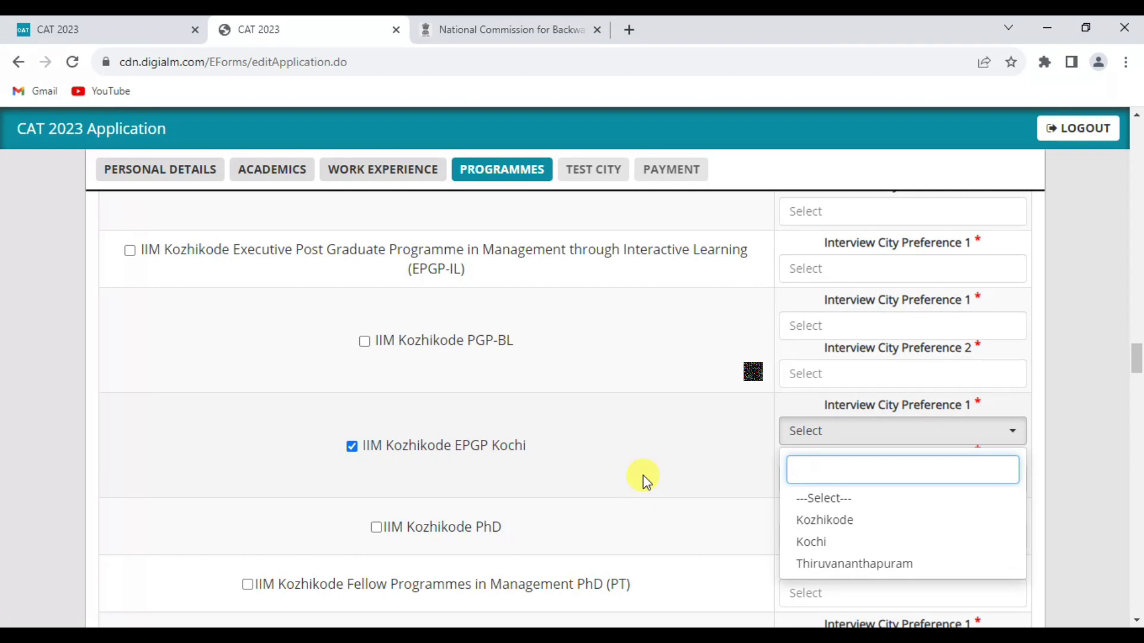
Step: Select IIM Kozhikode EPGP Kochi with Thiruvananthapuram and Kochi as interview cities
{"action": "left_click", "coordinate": [642, 474]}
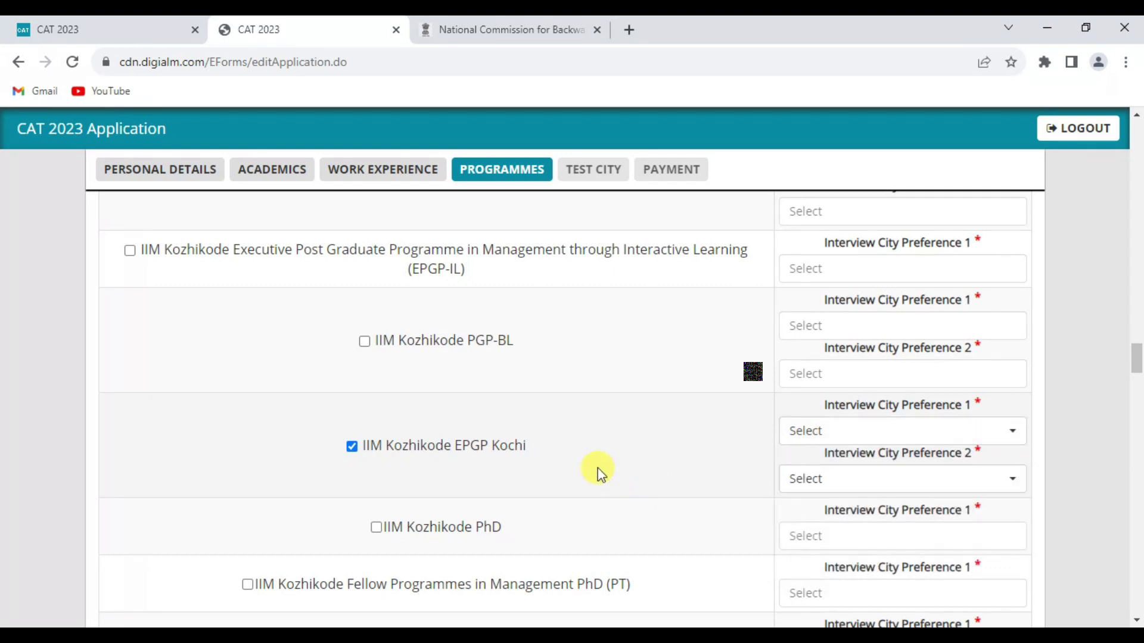
{"action": "left_click", "coordinate": [933, 434]}
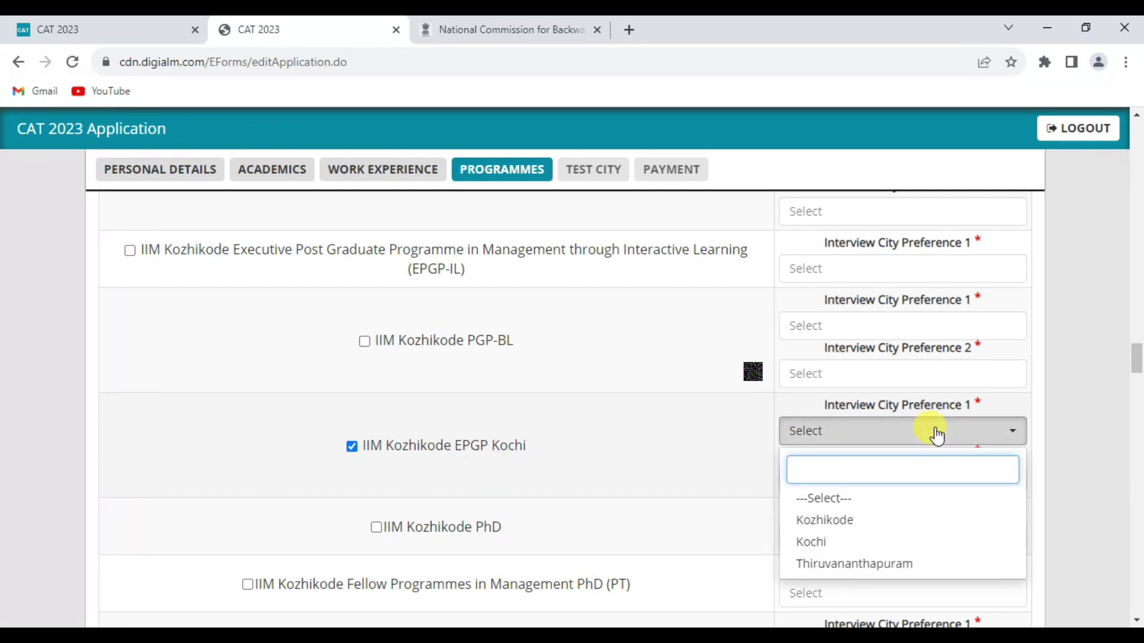
{"action": "left_click", "coordinate": [834, 564]}
{"action": "left_click", "coordinate": [889, 477]}
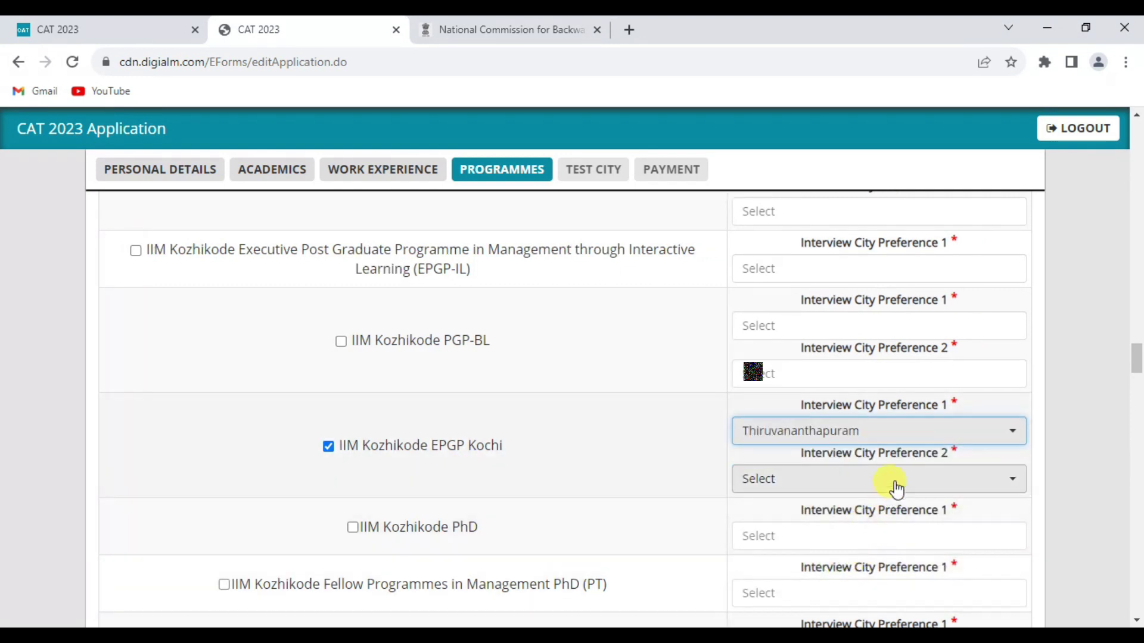
{"action": "left_click", "coordinate": [821, 588]}
{"action": "scroll", "coordinate": [642, 460], "scroll_direction": "down", "scroll_amount": 1}
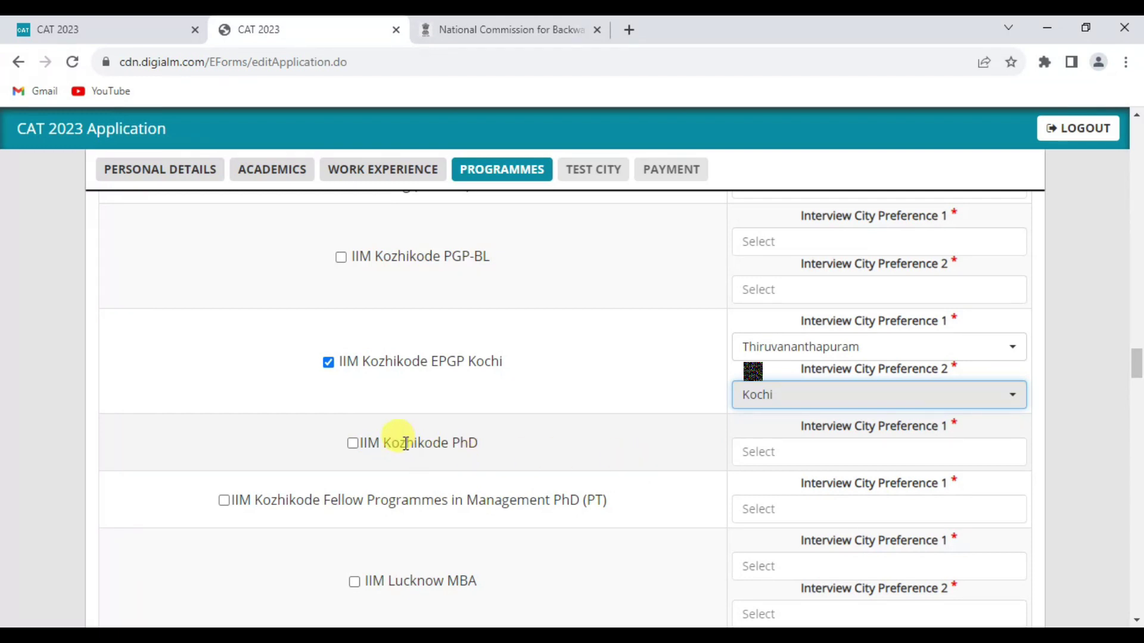
{"action": "scroll", "coordinate": [564, 472], "scroll_direction": "down", "scroll_amount": 20}
{"action": "scroll", "coordinate": [566, 473], "scroll_direction": "down", "scroll_amount": 10}
Step: Save the programmes, set test City 6 to Kerala - Thrissur, and continue to Payment
{"action": "left_click", "coordinate": [589, 535]}
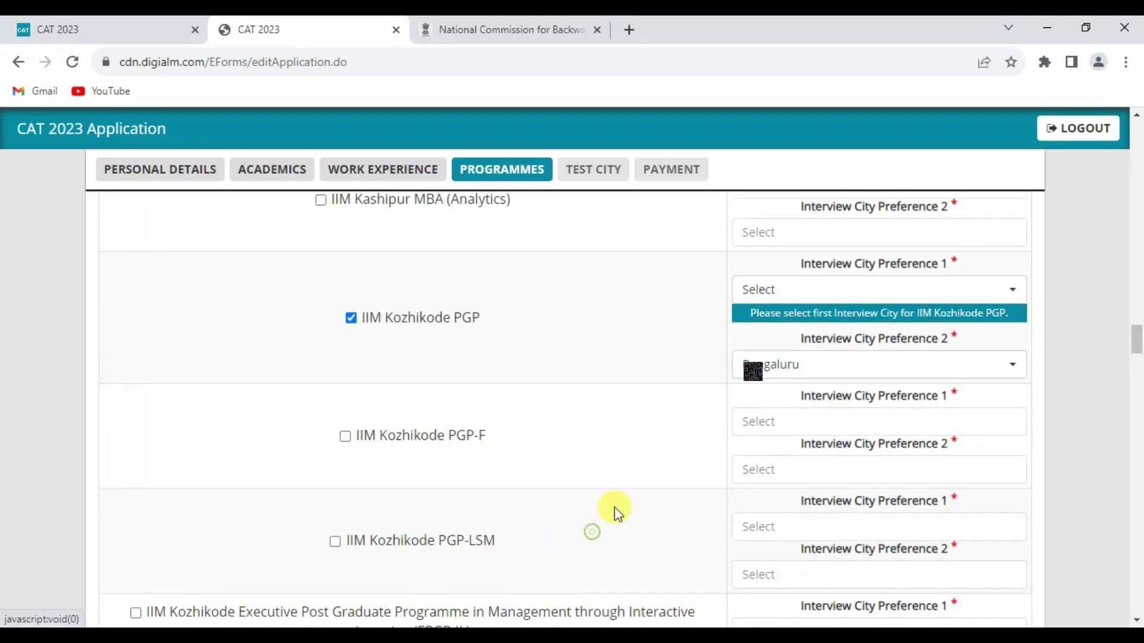
{"action": "left_click", "coordinate": [720, 159]}
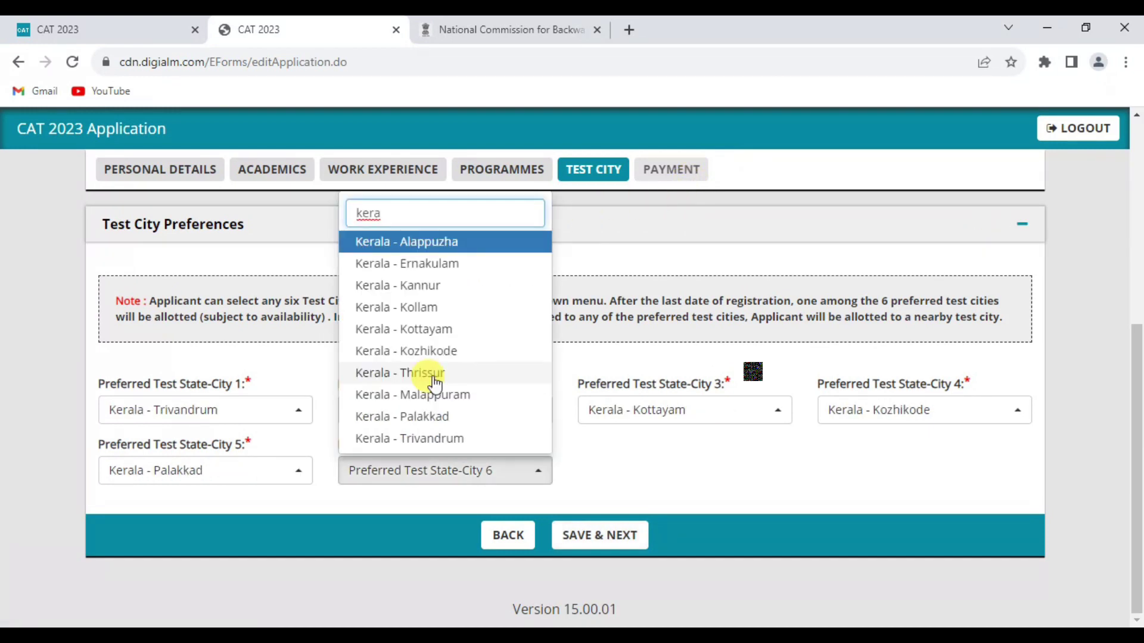
{"action": "left_click", "coordinate": [432, 376]}
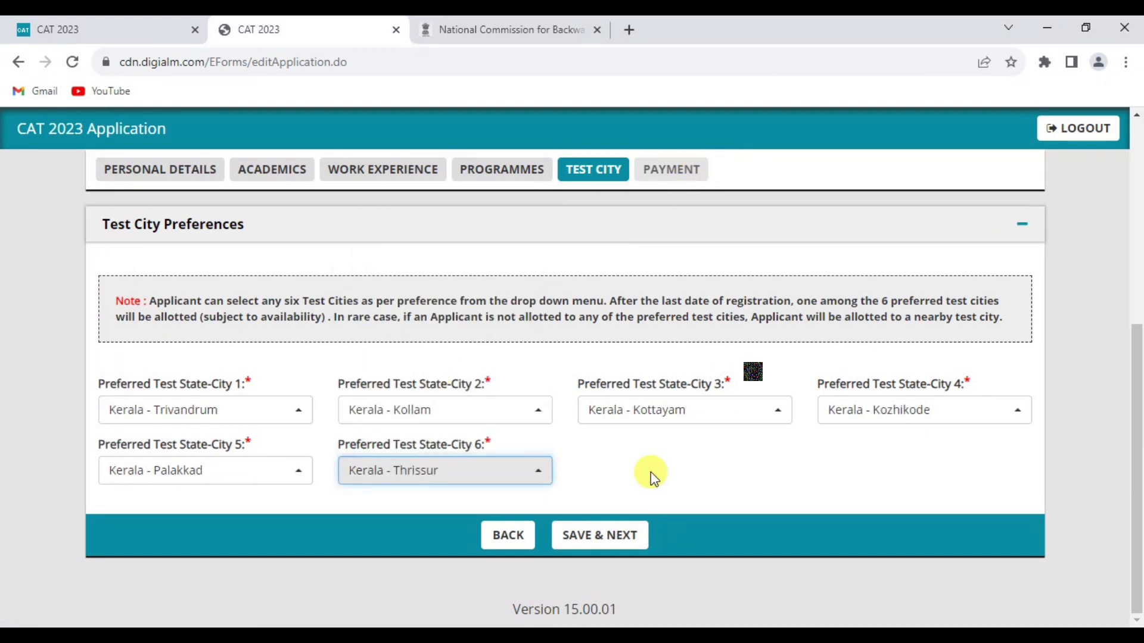
{"action": "left_click", "coordinate": [599, 534]}
Step: Agree to the 'I have previewed the Application Form' declaration and enter the captcha
{"action": "left_click", "coordinate": [707, 156]}
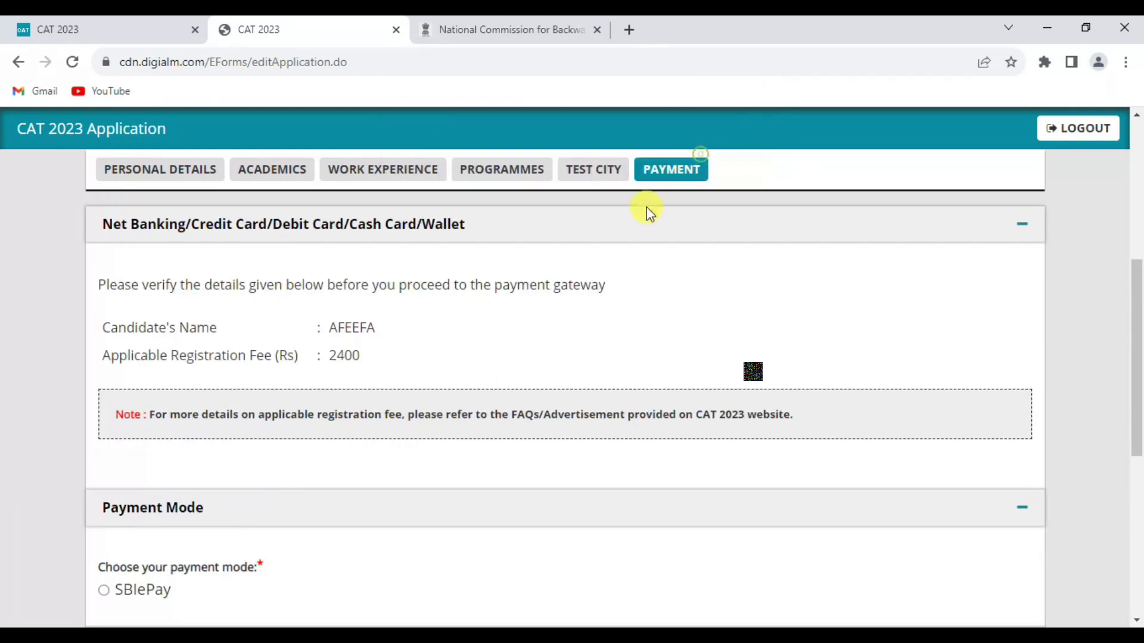
{"action": "scroll", "coordinate": [577, 271], "scroll_direction": "up", "scroll_amount": 1}
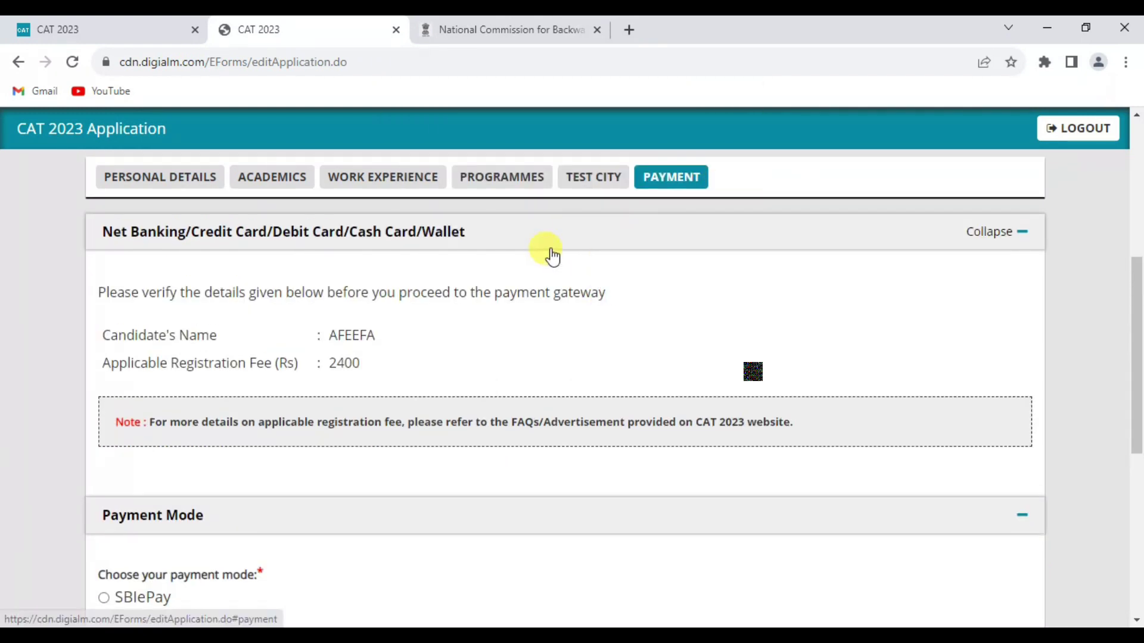
{"action": "left_click_drag", "start_coordinate": [361, 363], "coordinate": [336, 363]}
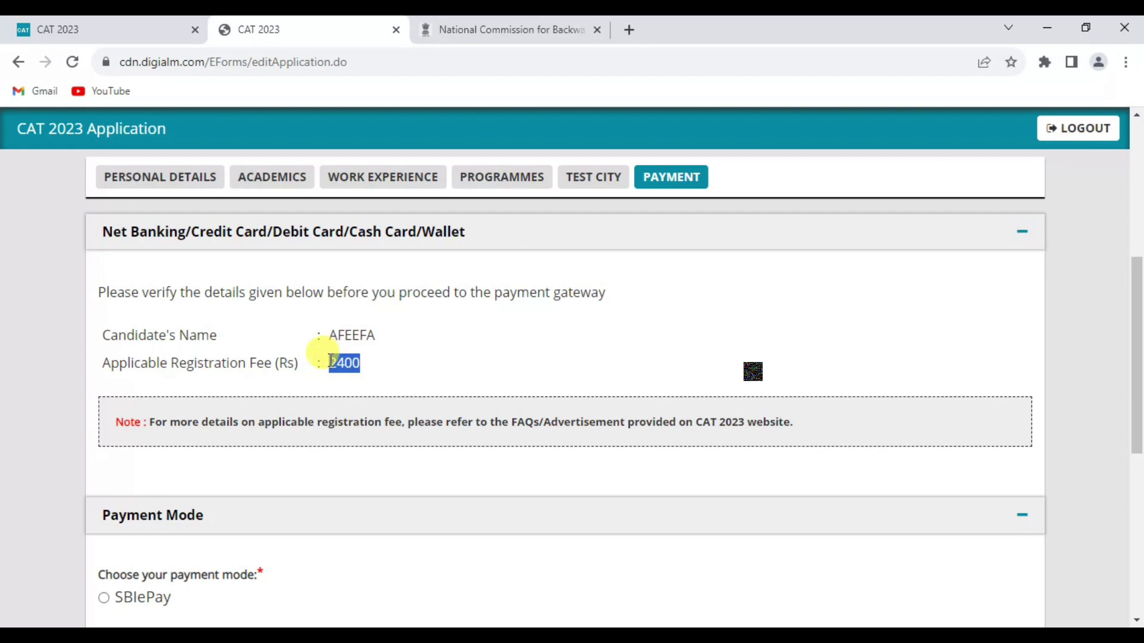
{"action": "scroll", "coordinate": [480, 416], "scroll_direction": "down", "scroll_amount": 1}
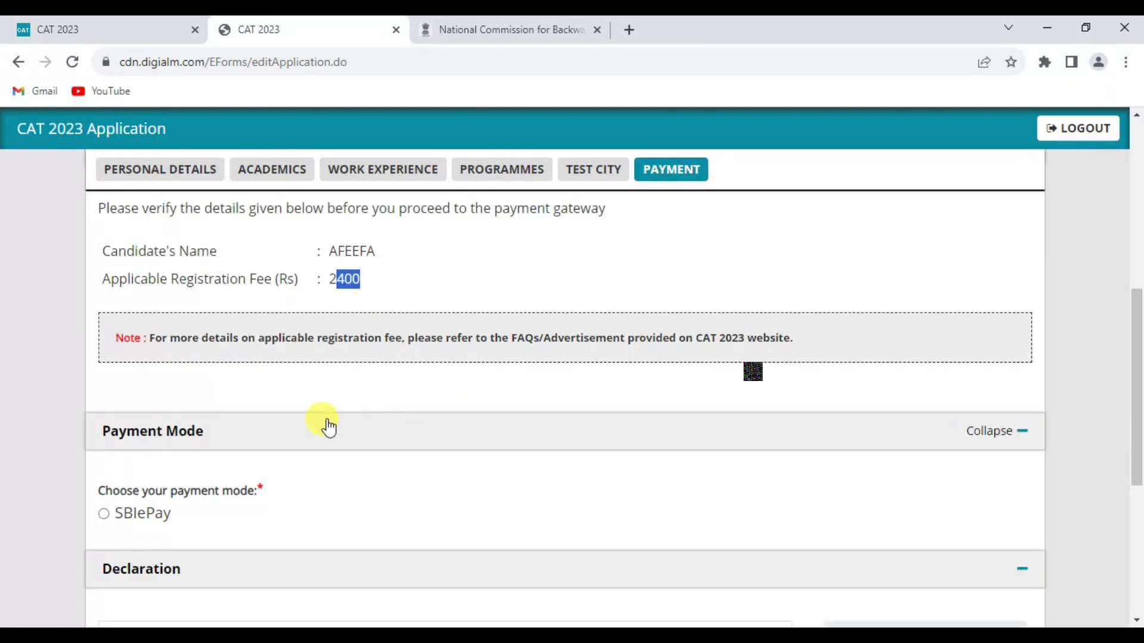
{"action": "scroll", "coordinate": [471, 545], "scroll_direction": "down", "scroll_amount": 5}
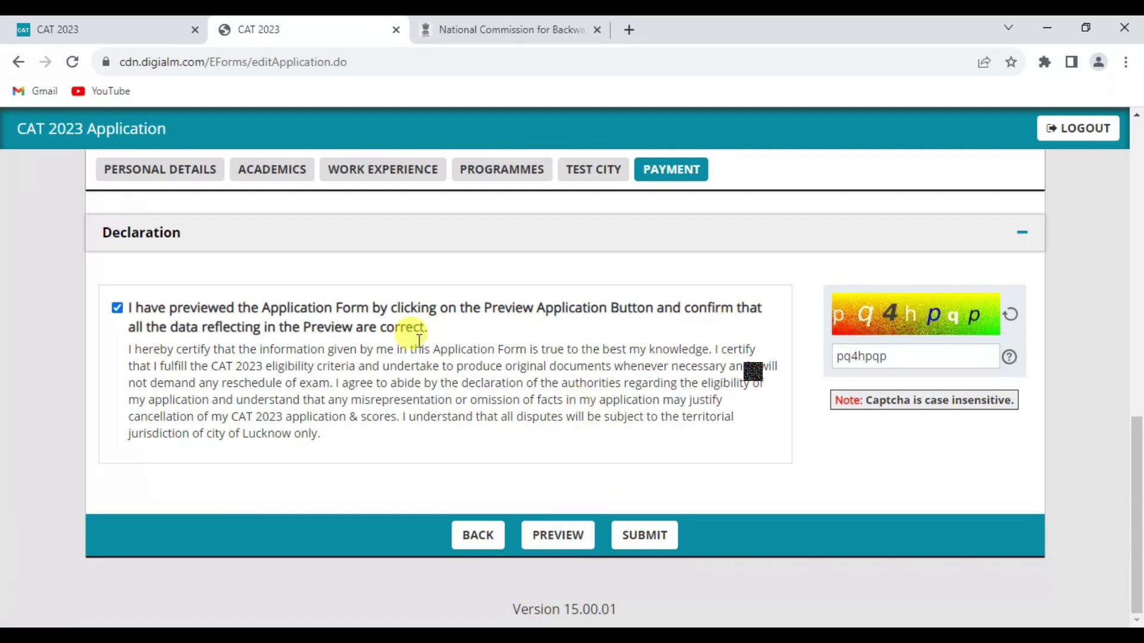
{"action": "left_click", "coordinate": [119, 309]}
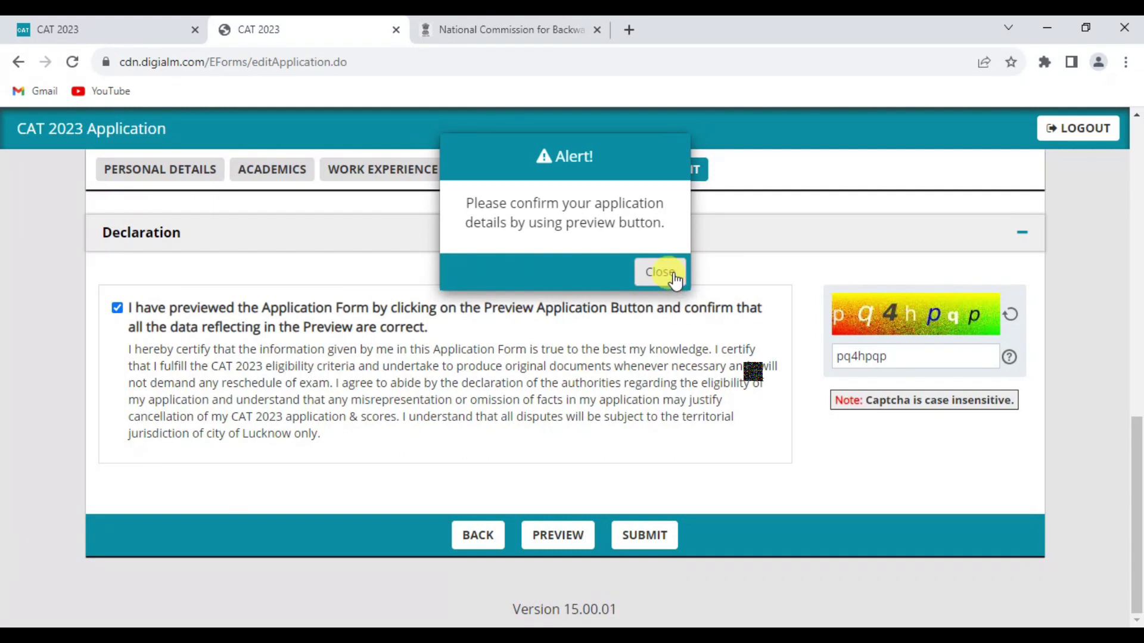
Step: Review the full application preview, close it, and submit the CAT 2023 application
{"action": "left_click", "coordinate": [673, 277]}
{"action": "left_click", "coordinate": [554, 535]}
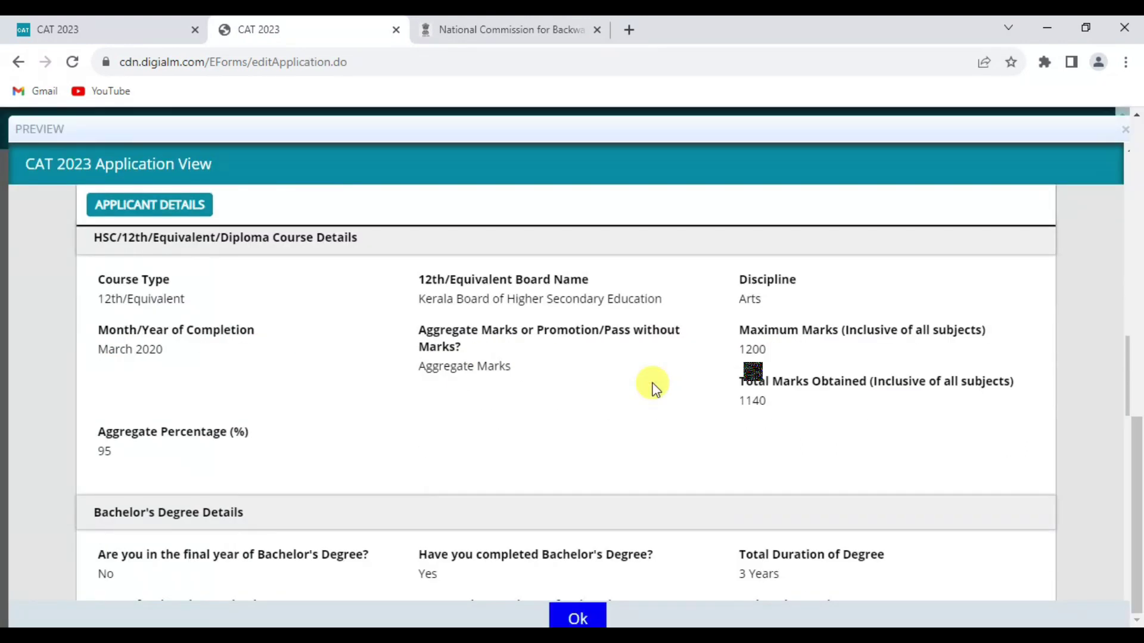
{"action": "scroll", "coordinate": [652, 384], "scroll_direction": "down", "scroll_amount": 15}
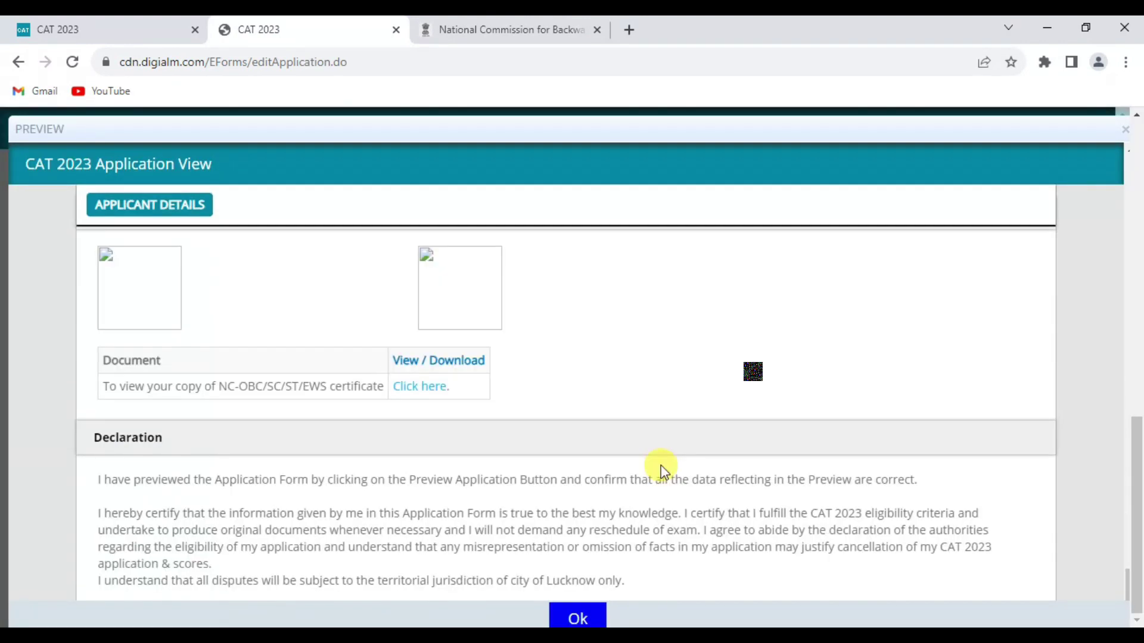
{"action": "scroll", "coordinate": [660, 466], "scroll_direction": "up", "scroll_amount": 1}
{"action": "left_click", "coordinate": [583, 616]}
{"action": "left_click", "coordinate": [649, 527]}
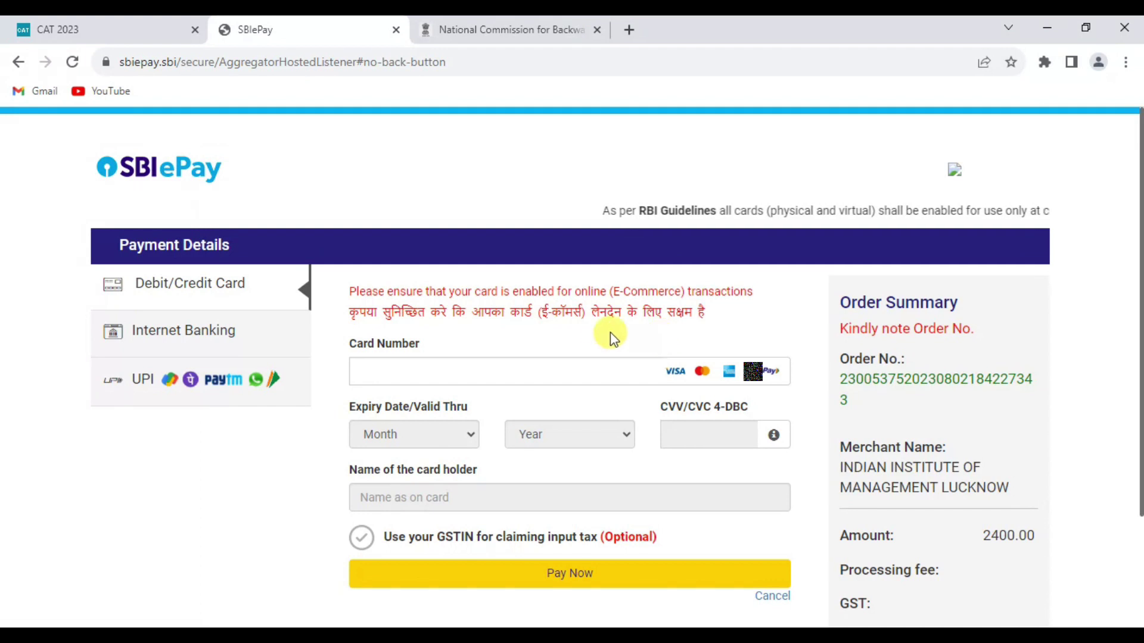
Step: Pay the 2400 fee via UPI QR to bring up the Scan UPI QR page
{"action": "scroll", "coordinate": [464, 358], "scroll_direction": "down", "scroll_amount": 1}
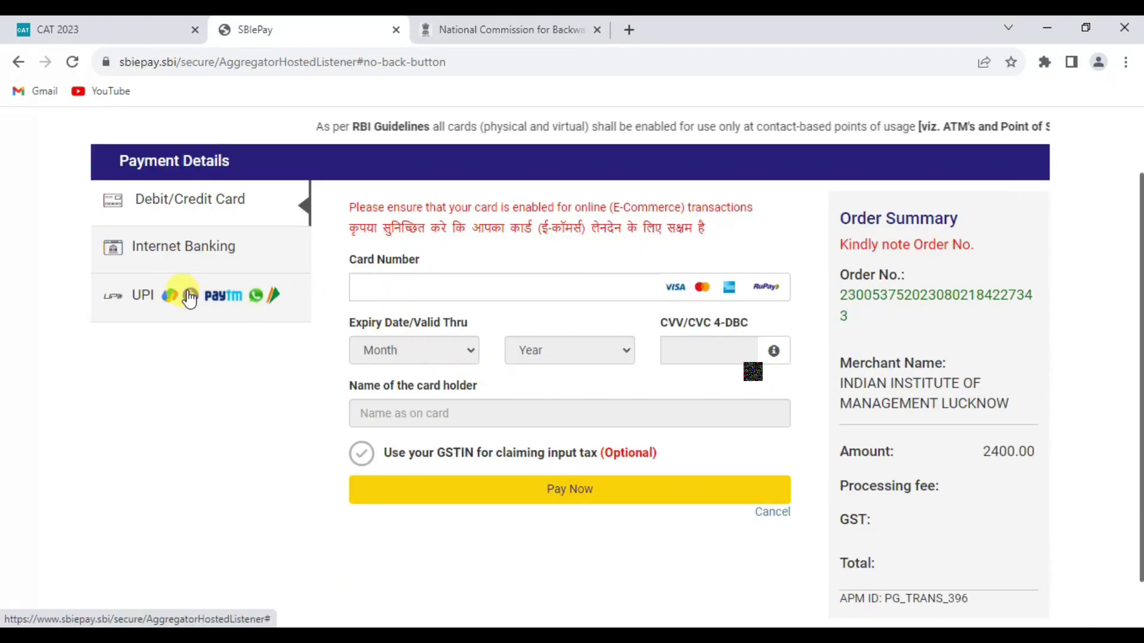
{"action": "left_click", "coordinate": [189, 297]}
{"action": "left_click", "coordinate": [477, 247]}
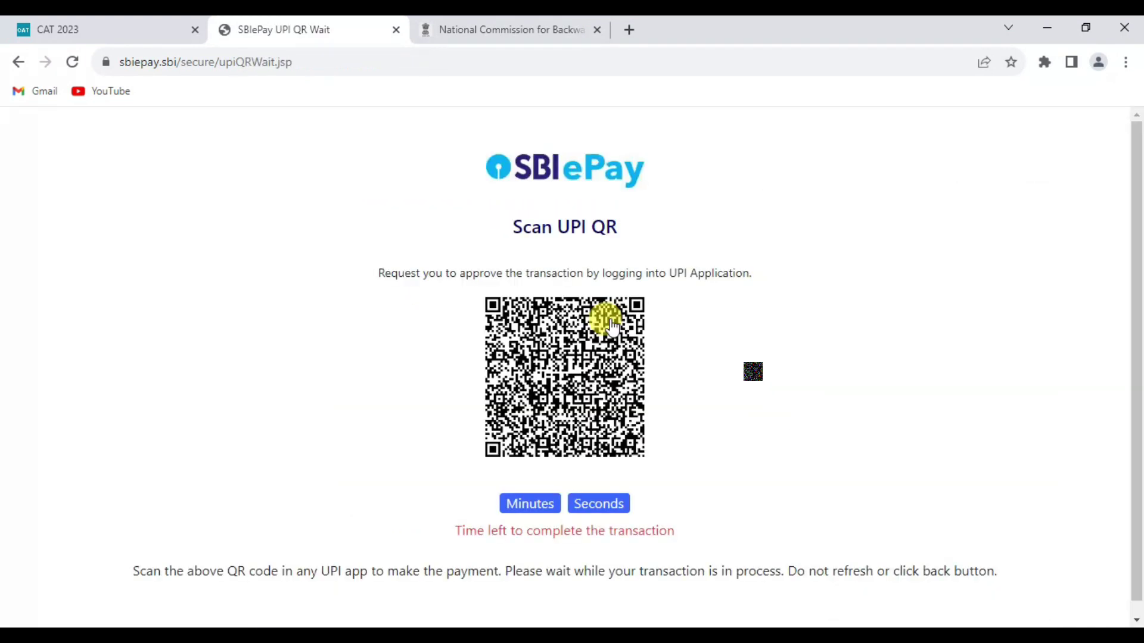
{"action": "scroll", "coordinate": [610, 324], "scroll_direction": "down", "scroll_amount": 1}
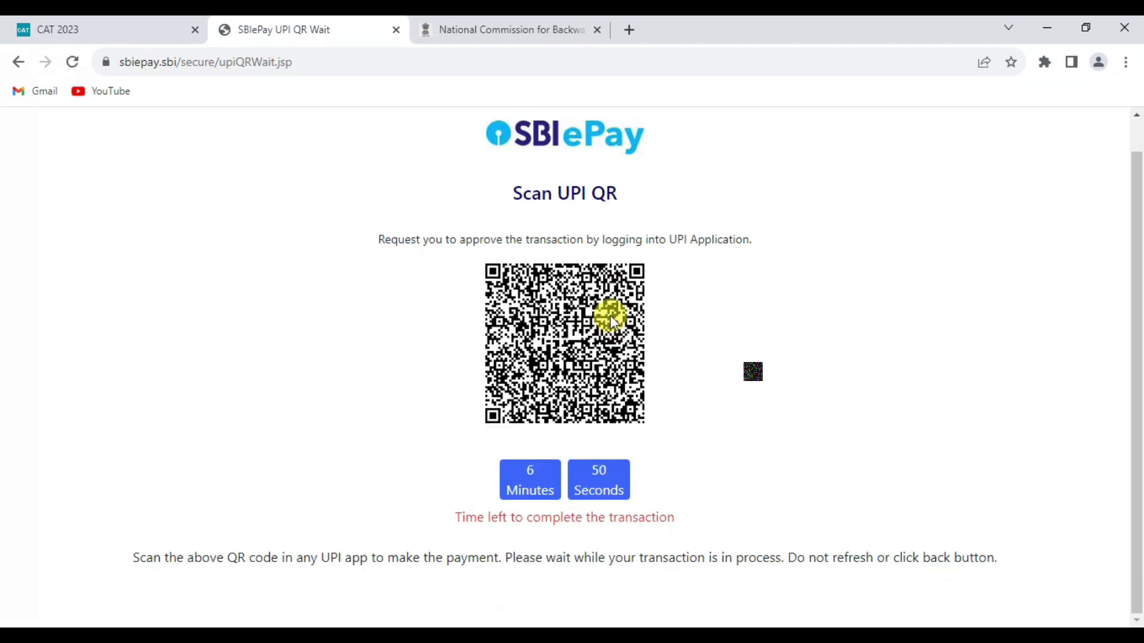